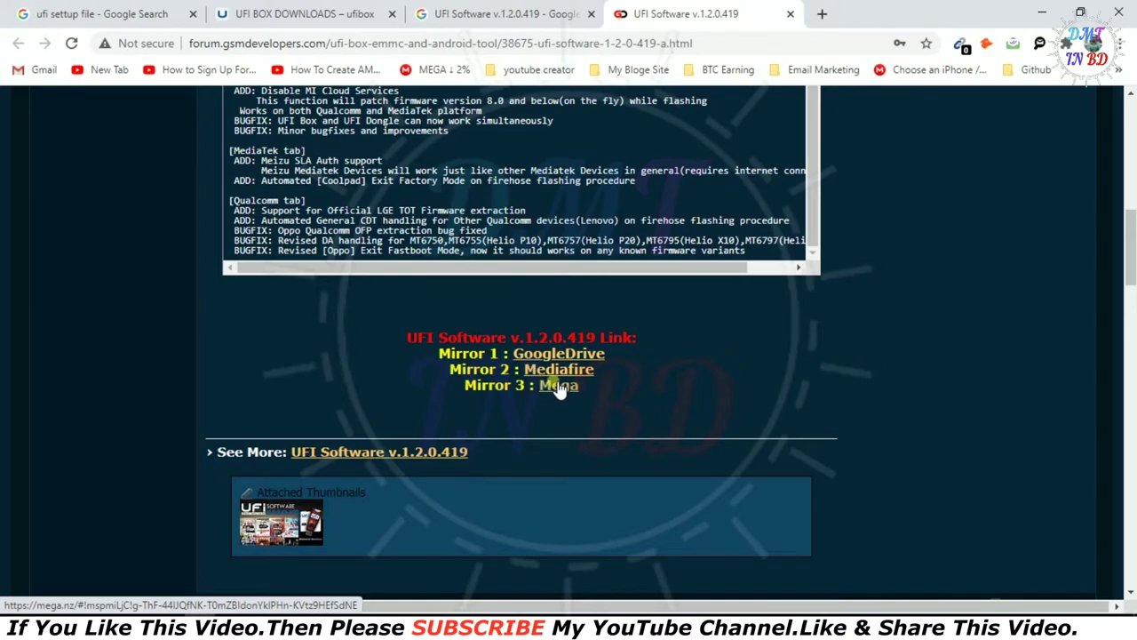
- Shrink the browser window, open the UFI Settup File folder from the desktop, and place the two windows side by side
click(1098, 12)
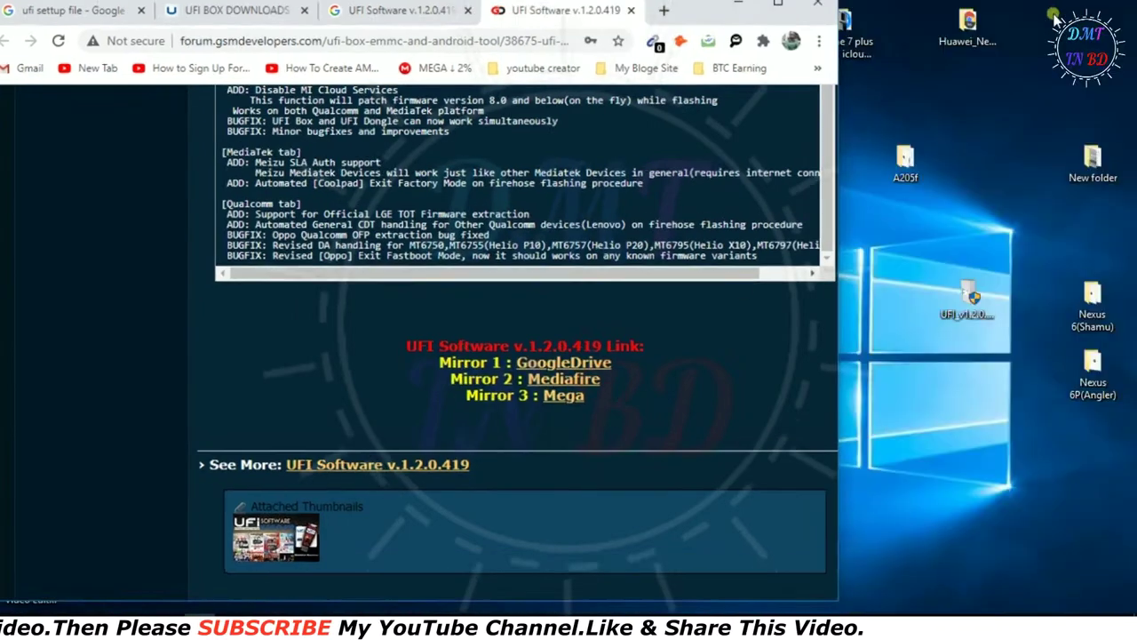
drag(722, 32, 566, 32)
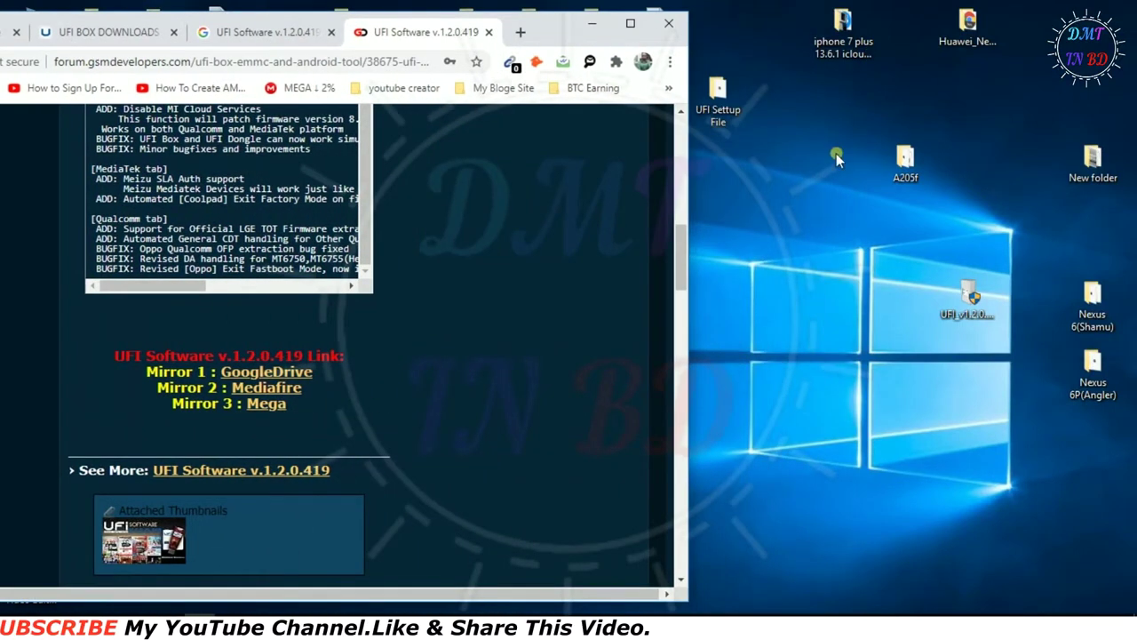
drag(719, 98, 809, 111)
double_click(803, 109)
drag(524, 142, 978, 124)
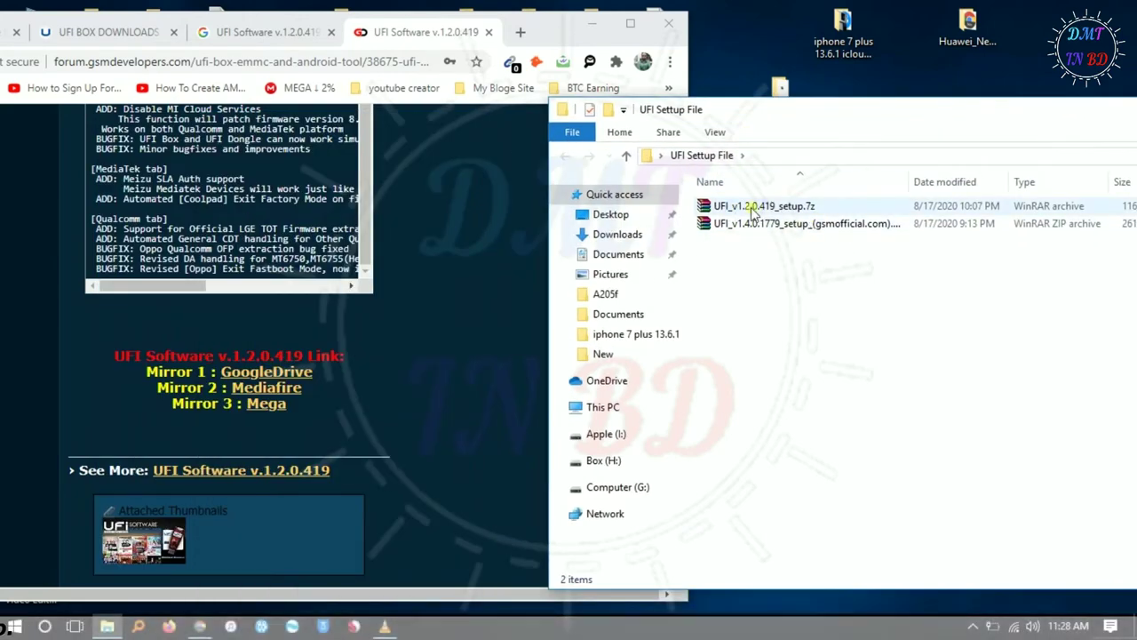
- Look over the UFI Software v.1.2.0.419 forum post and its mirror links alongside the folder
click(434, 417)
scroll(428, 422, down, 2)
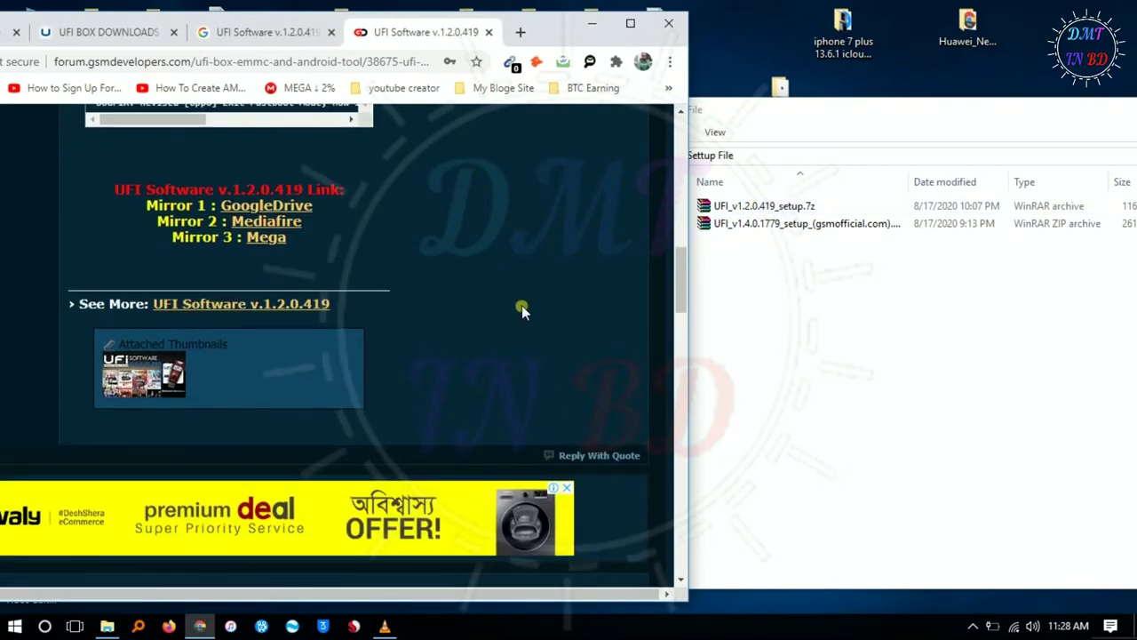
scroll(522, 307, up, 6)
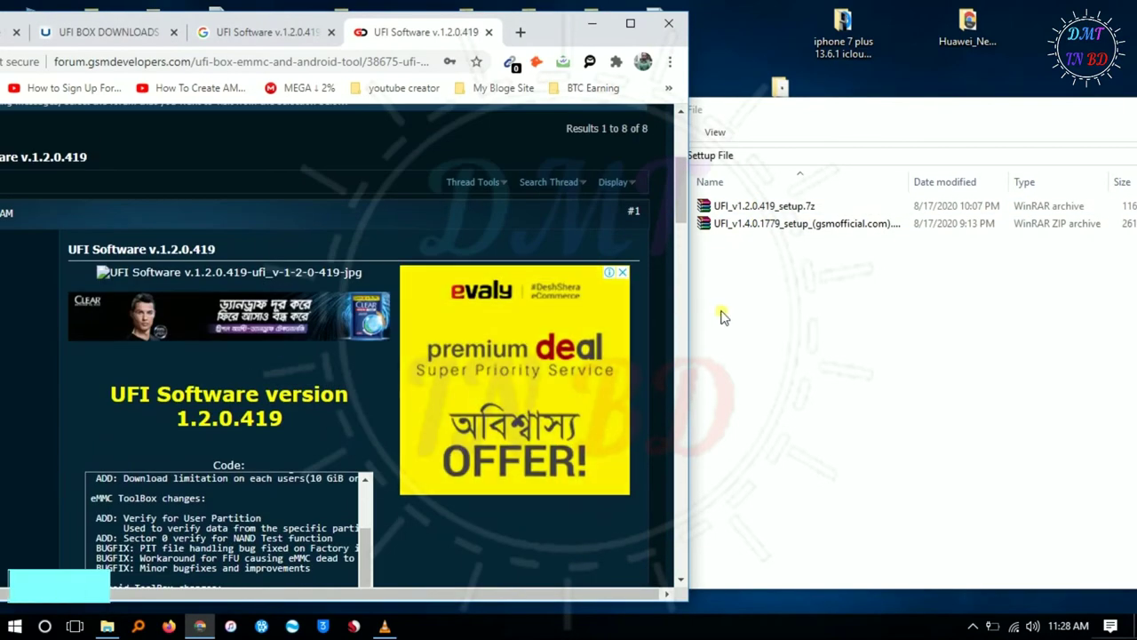
drag(561, 40, 605, 55)
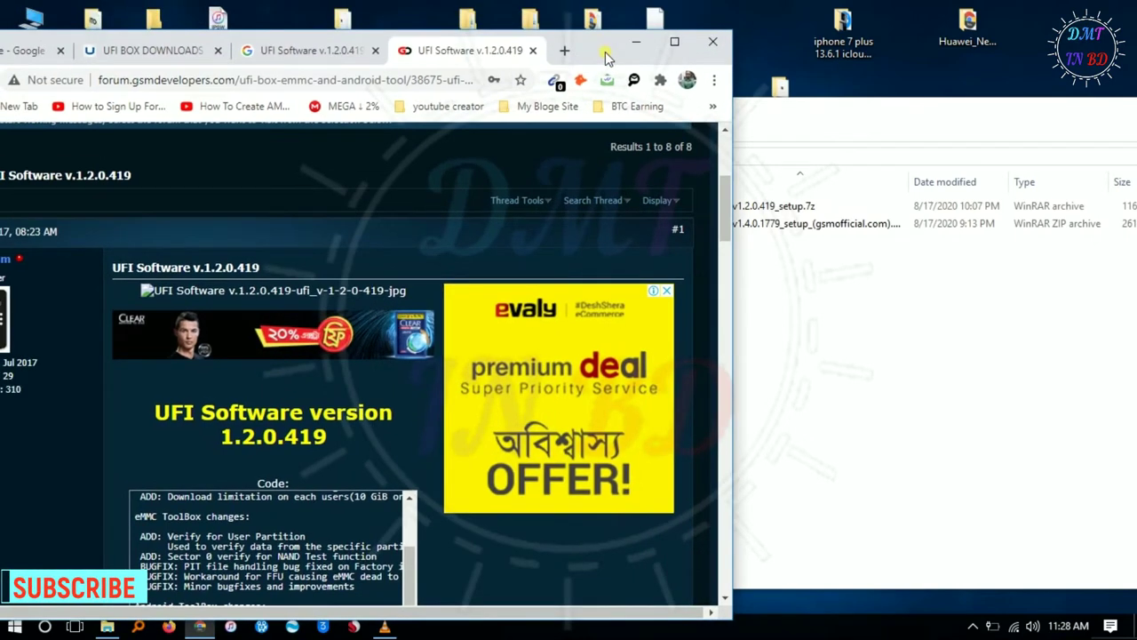
- Copy the "UFI_v1.4.0.1779_" part of the ZIP archive's file name in the UFI Settup File folder
click(745, 249)
click(728, 228)
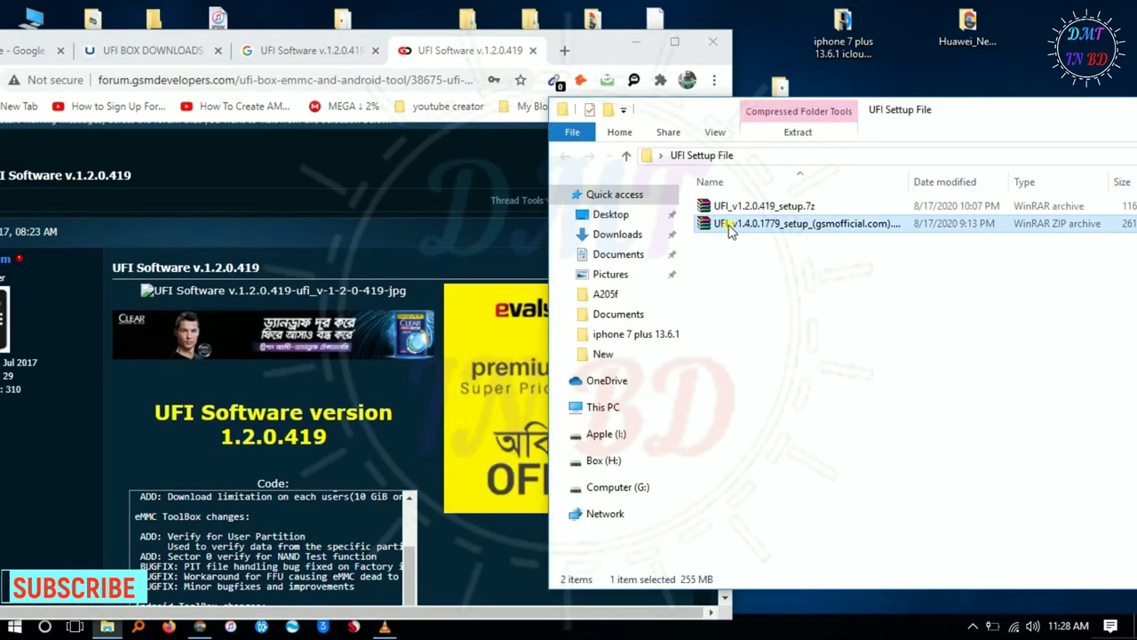
click(730, 228)
click(783, 224)
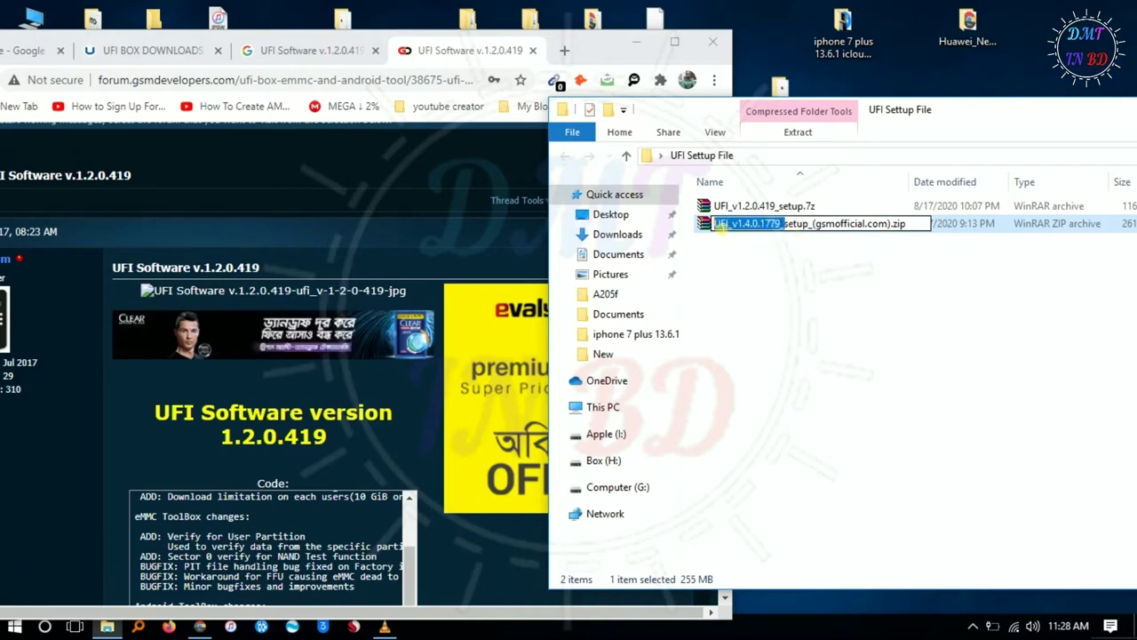
right_click(750, 229)
click(735, 271)
- Replace the Google query with the copied version name and search for "UFI_v1.4.0.1779"
click(331, 49)
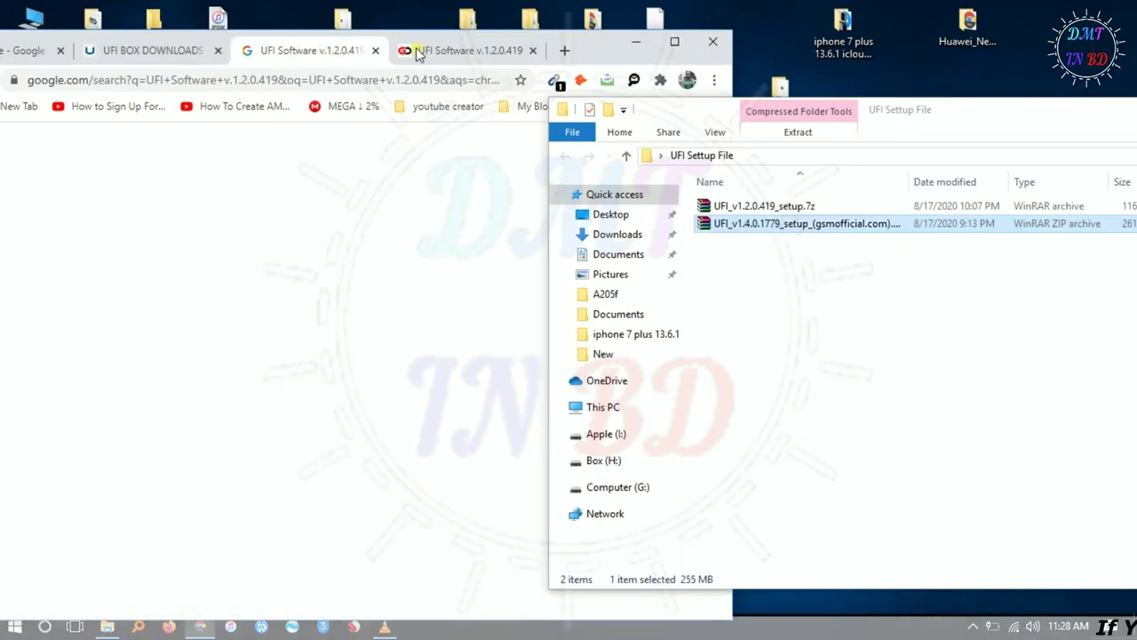
drag(615, 55, 738, 55)
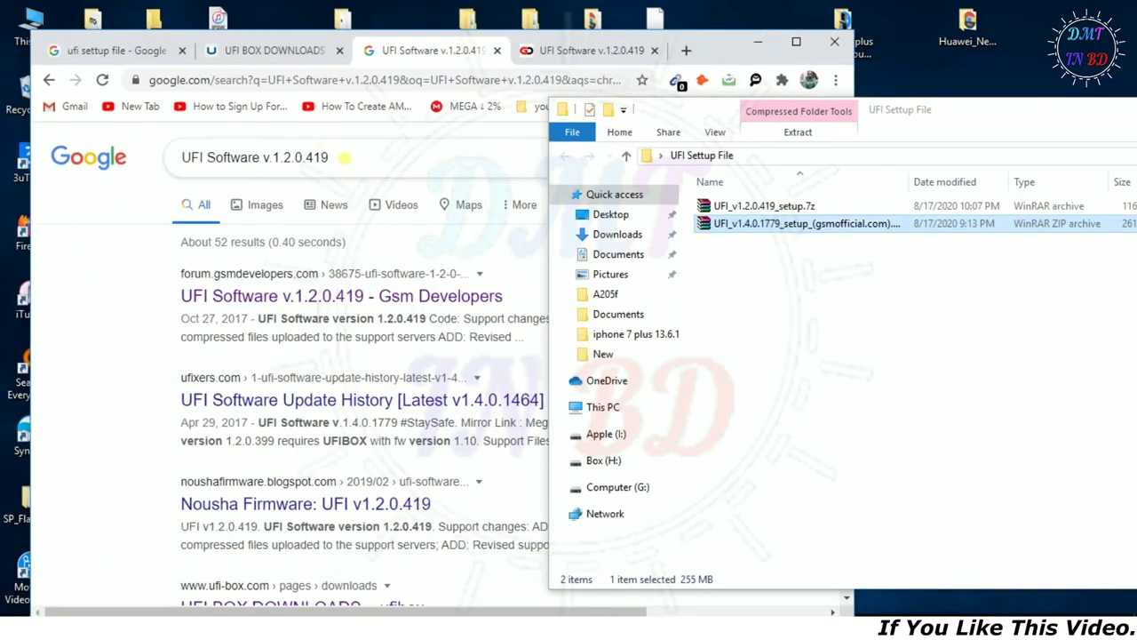
click(344, 157)
drag(344, 157, 181, 158)
click(226, 151)
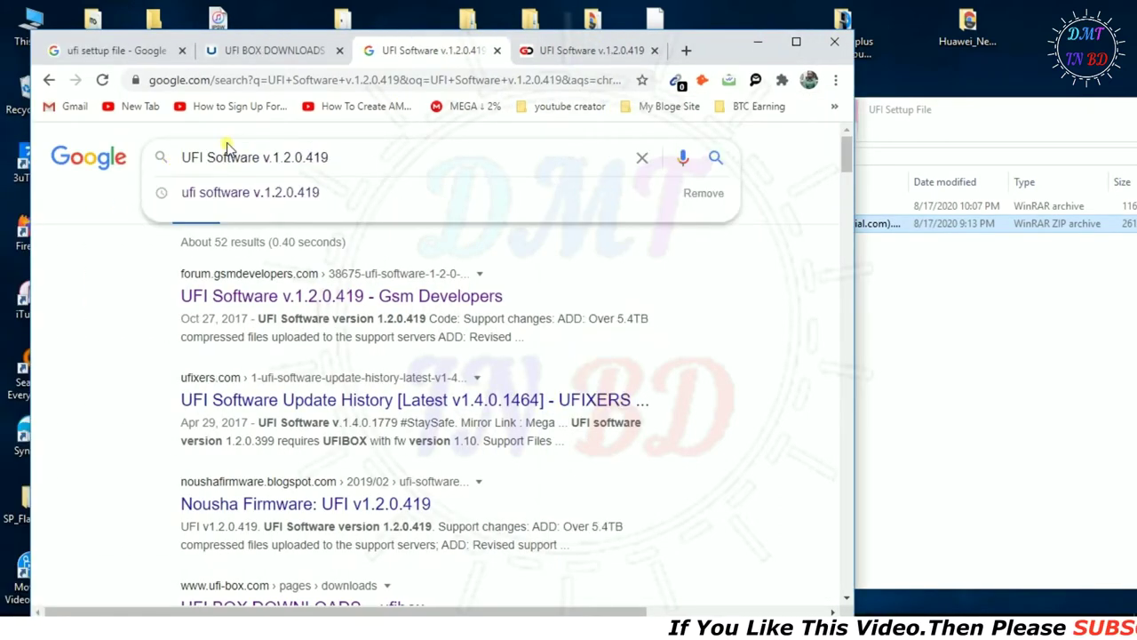
right_click(226, 151)
triple_click(221, 158)
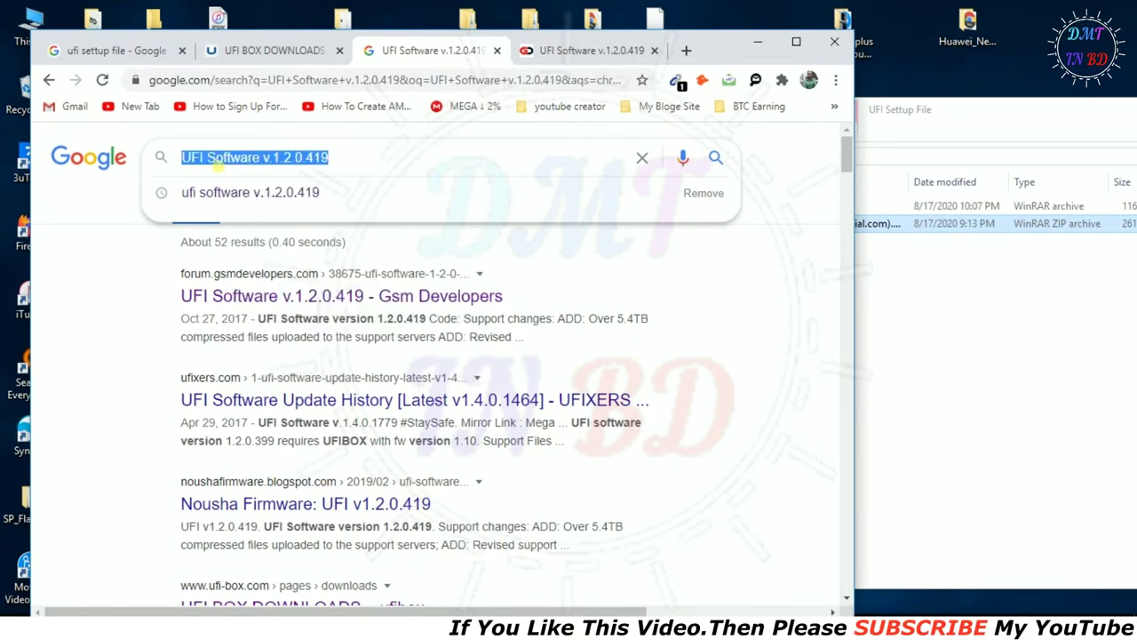
right_click(217, 154)
click(246, 214)
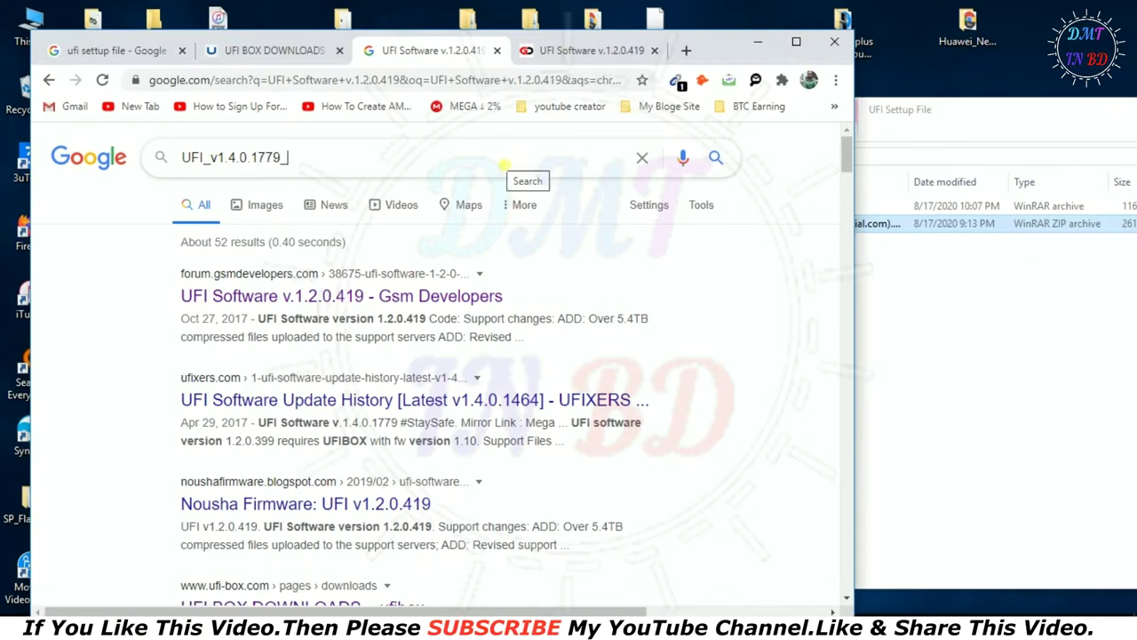
key(BackSpace)
click(717, 159)
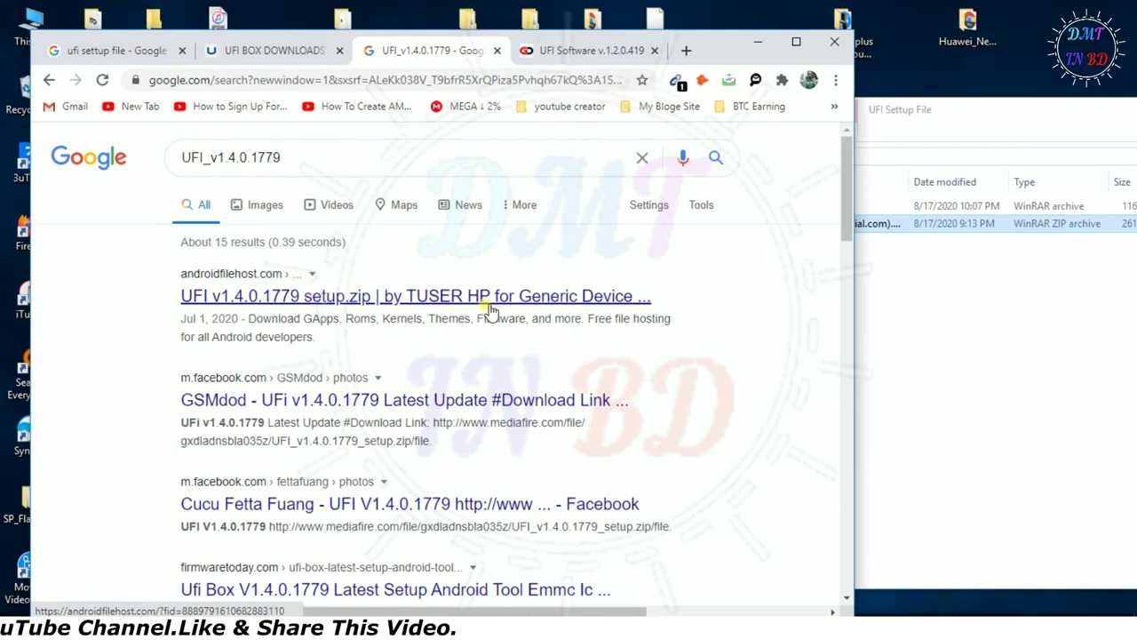
- Open the androidfilehost result for UFI v1.4.0.1779 setup.zip and bring up its download mirror list
click(364, 298)
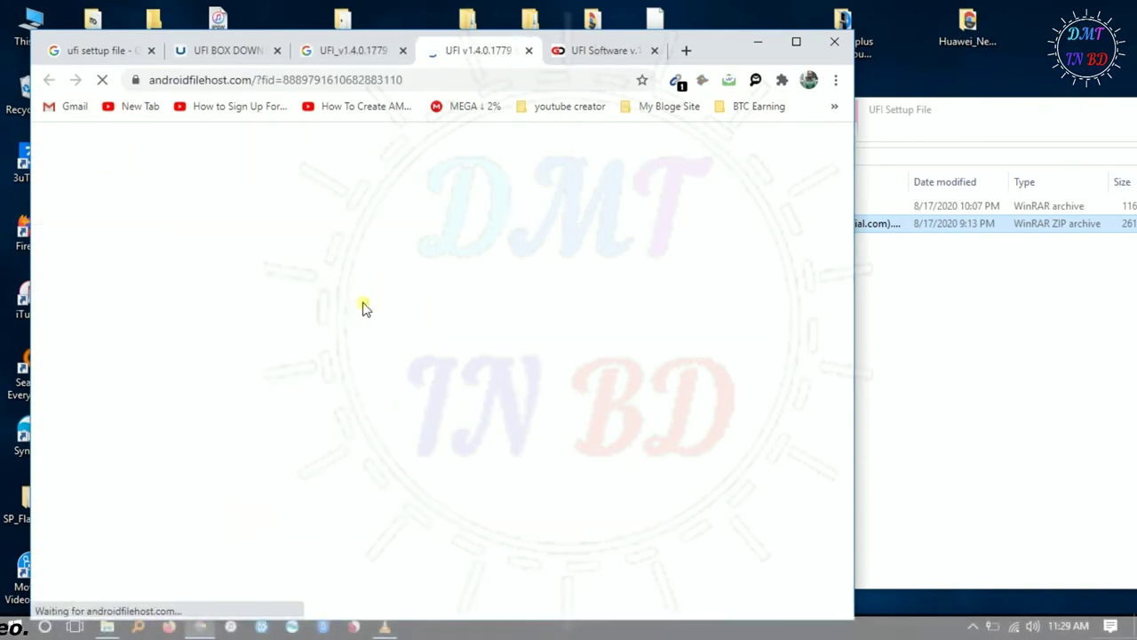
scroll(412, 300, down, 2)
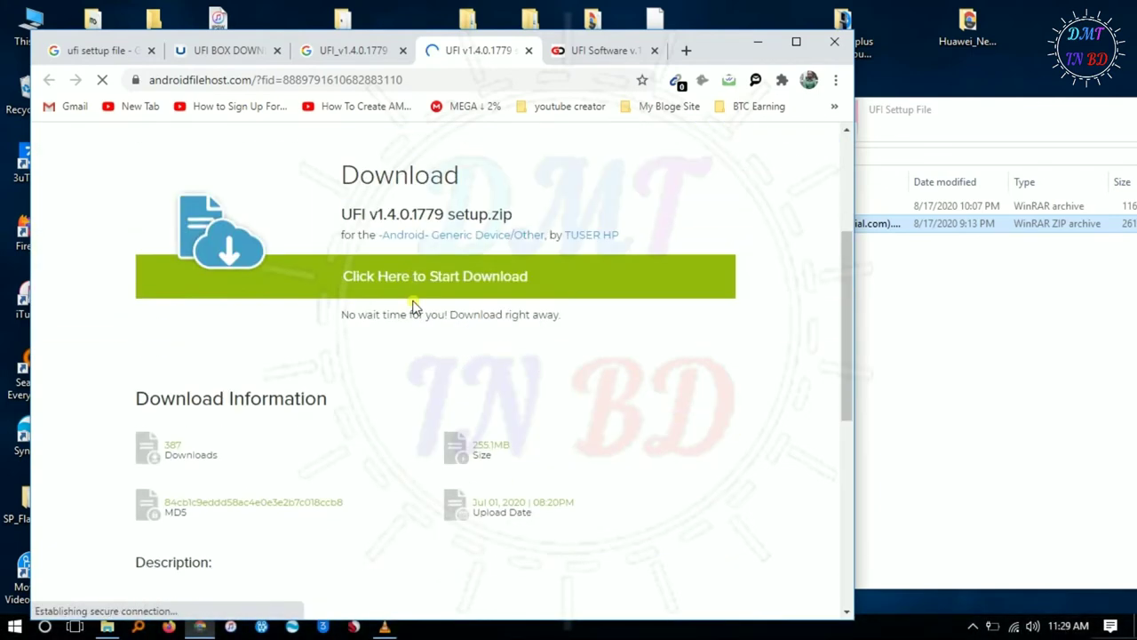
click(380, 274)
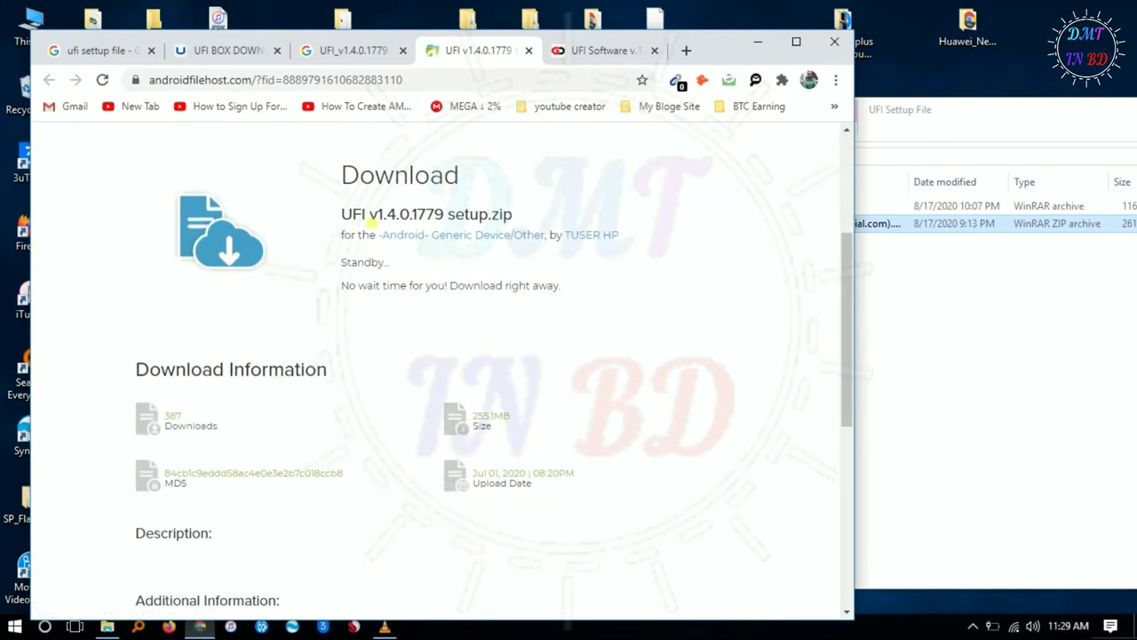
scroll(473, 302, down, 3)
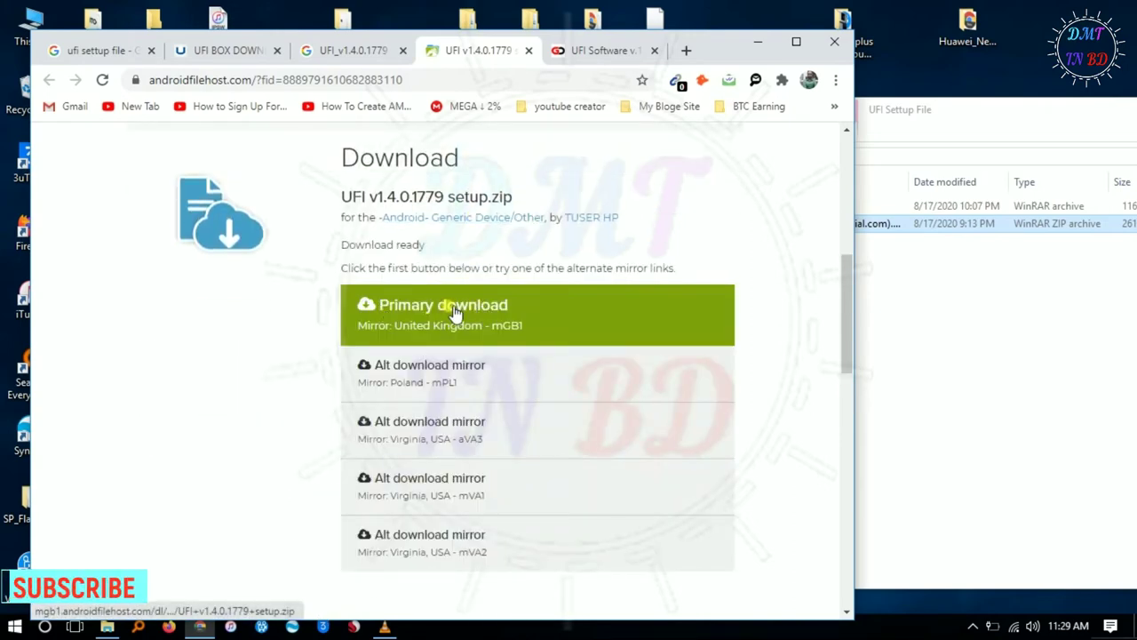
- Minimize the browser, refresh the desktop, and move the UFI Settup File window toward the middle of the screen
click(934, 305)
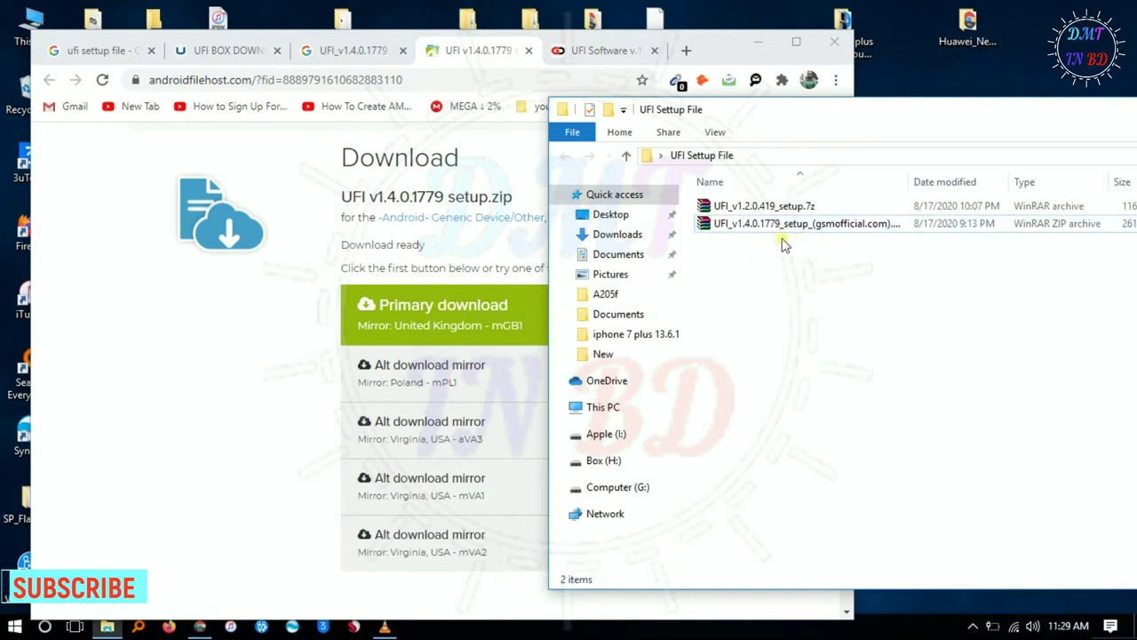
click(254, 373)
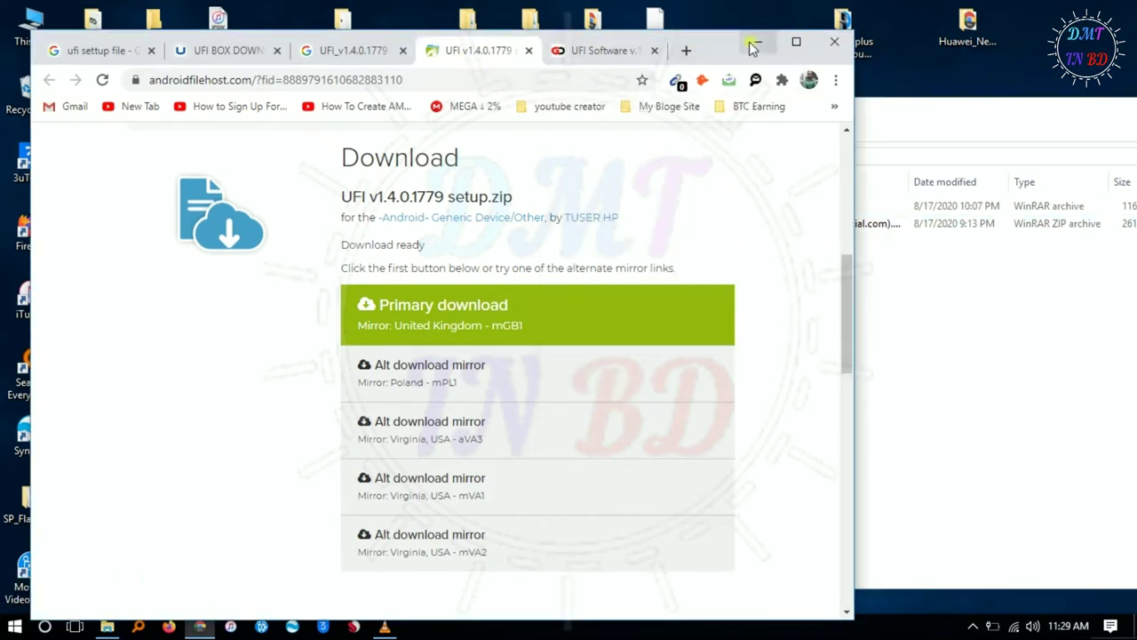
click(754, 43)
right_click(379, 160)
click(394, 204)
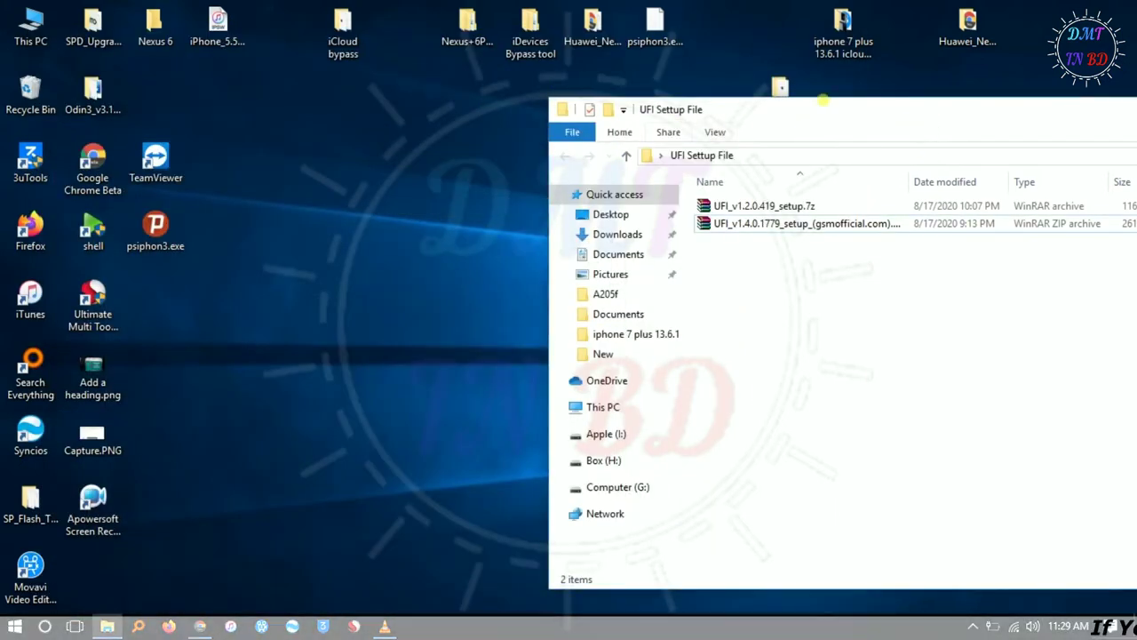
drag(898, 119, 665, 84)
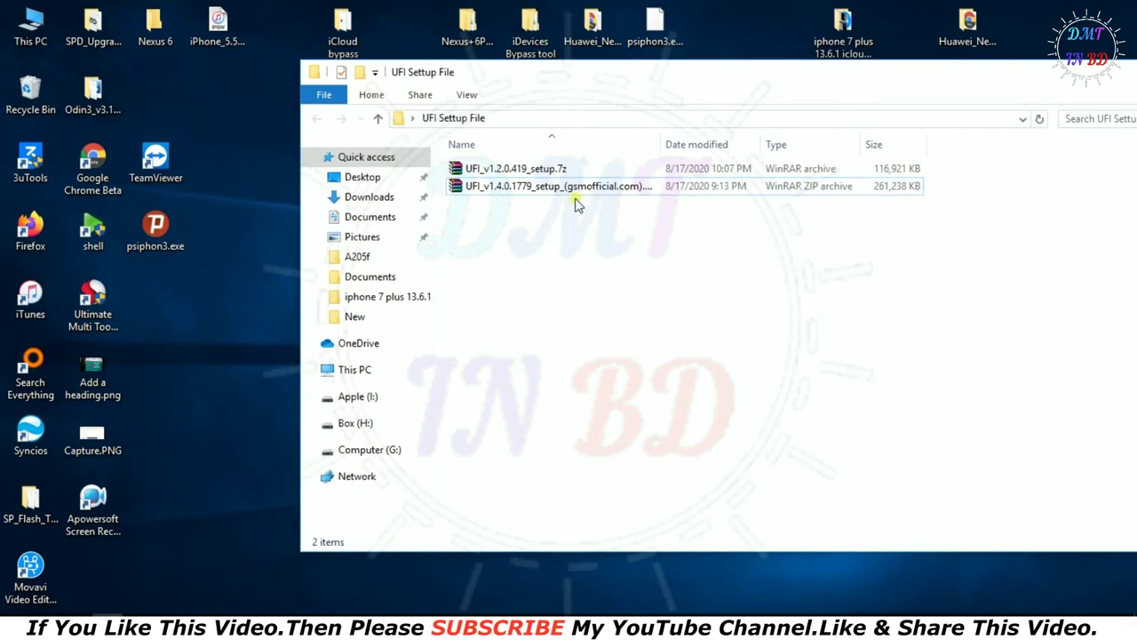
- Extract UFI_v1.2.0.419_setup.7z into its own UFI_v1.2.0.419_setup folder and open that folder
click(486, 173)
right_click(498, 177)
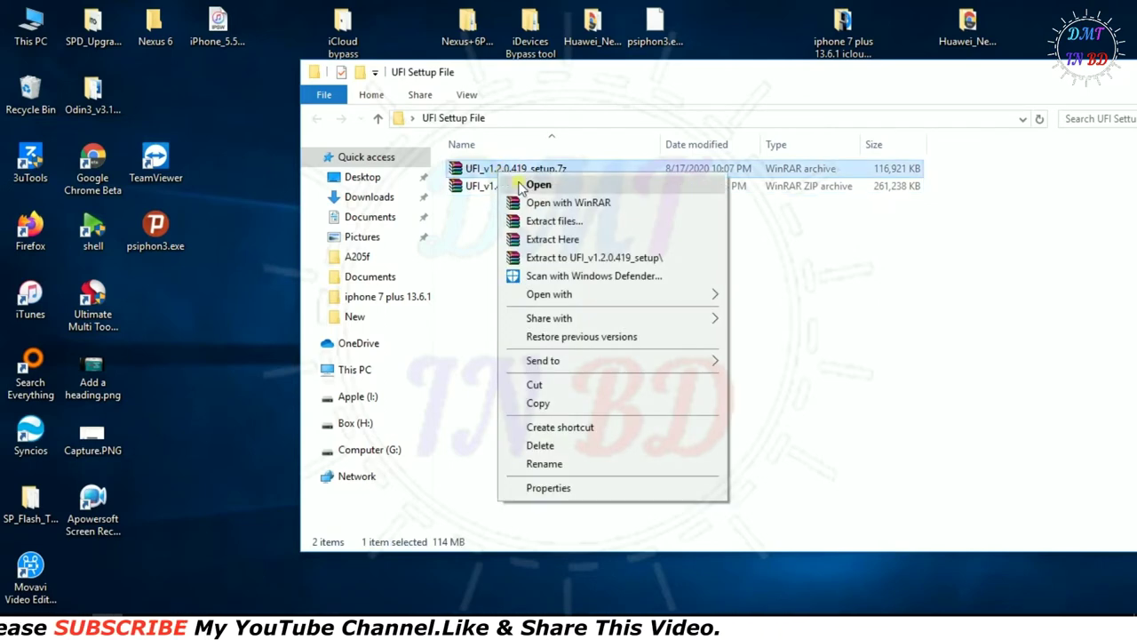
click(538, 258)
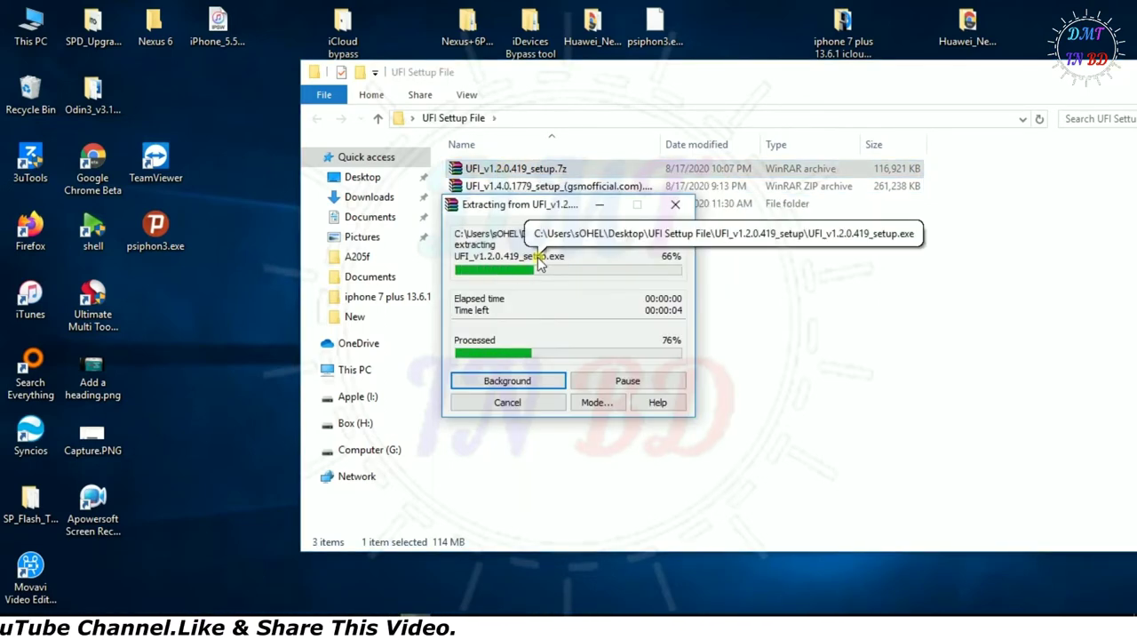
click(507, 204)
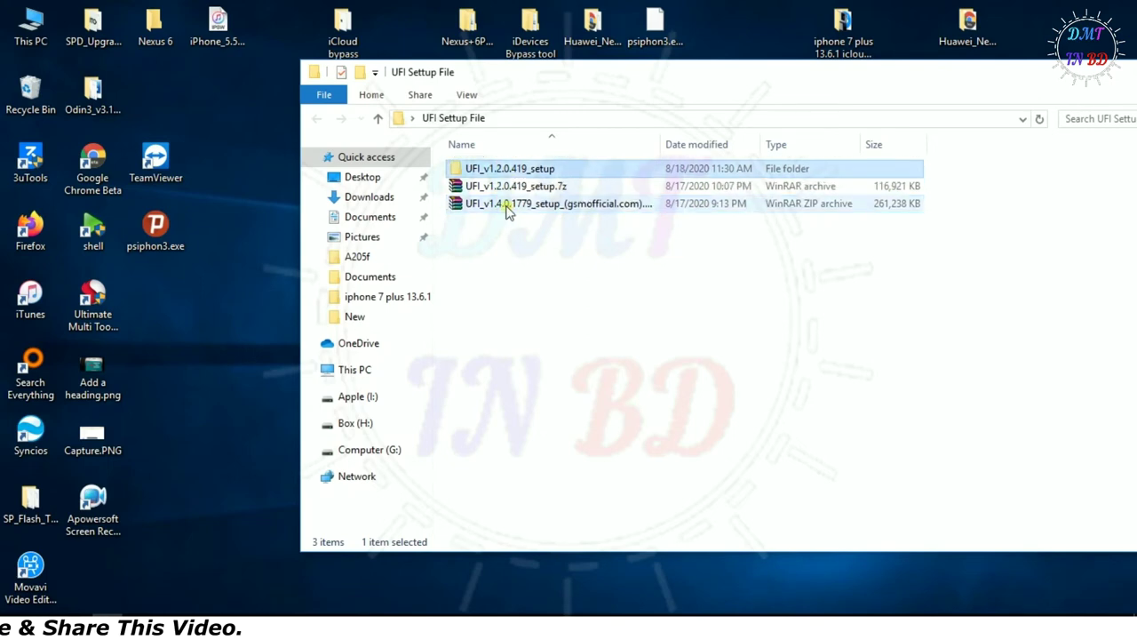
double_click(487, 171)
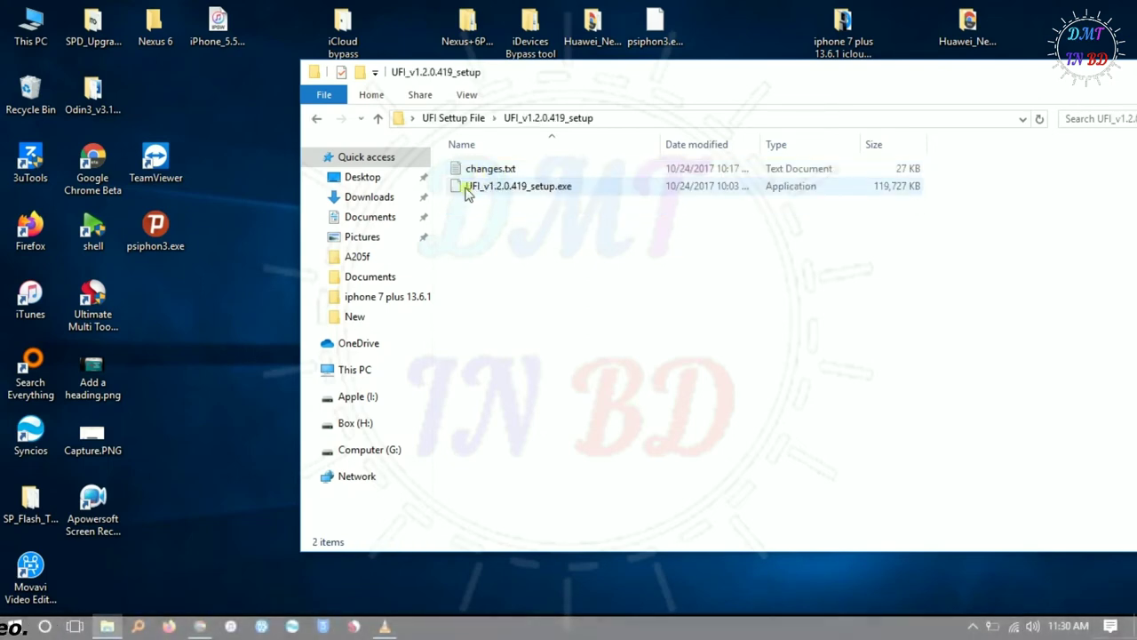
- Run UFI_v1.2.0.419_setup.exe and start installing for UFI Dongle to C:\UFI\ with all six device drivers checked
click(484, 190)
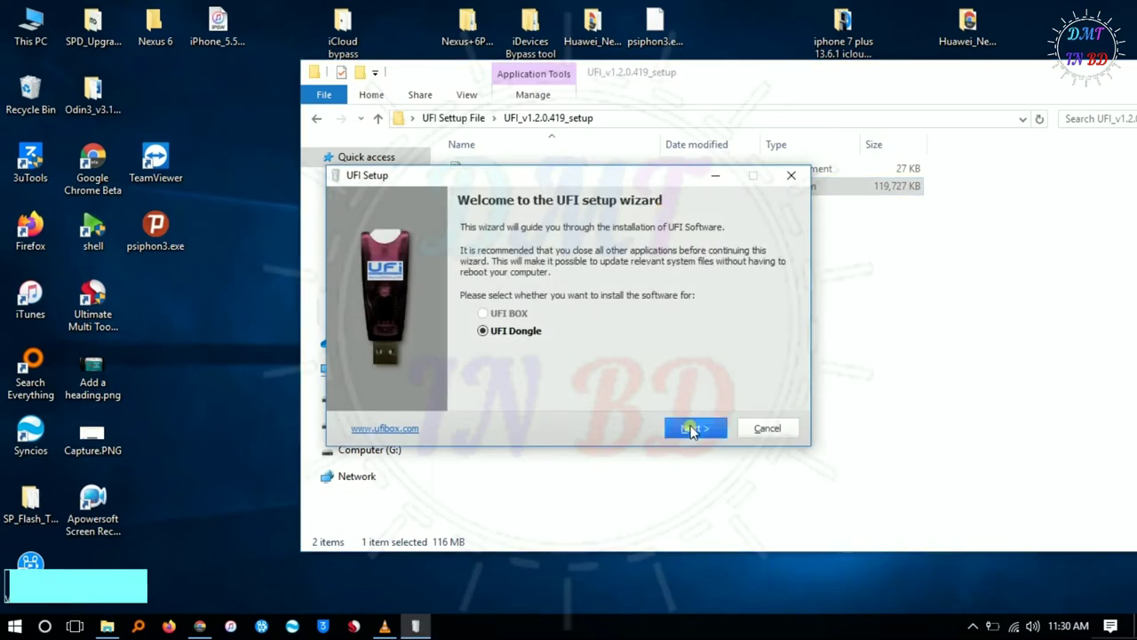
click(693, 429)
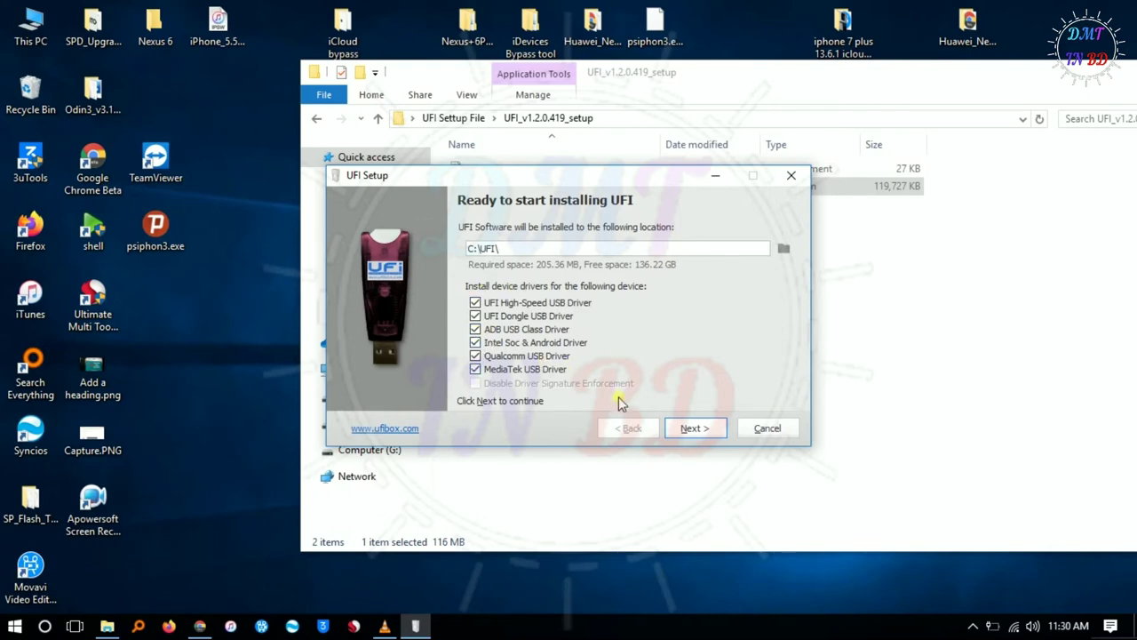
click(695, 429)
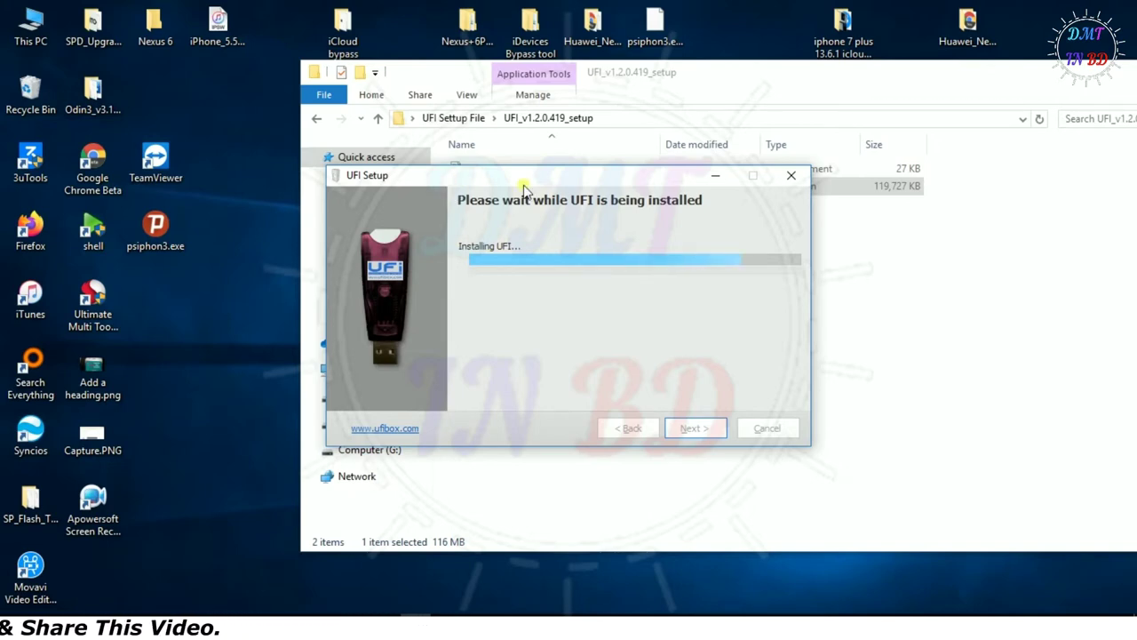
- Move the UFI Setup window aside and close the extracted setup folder's window
drag(548, 182, 250, 165)
drag(892, 84, 676, 82)
click(927, 72)
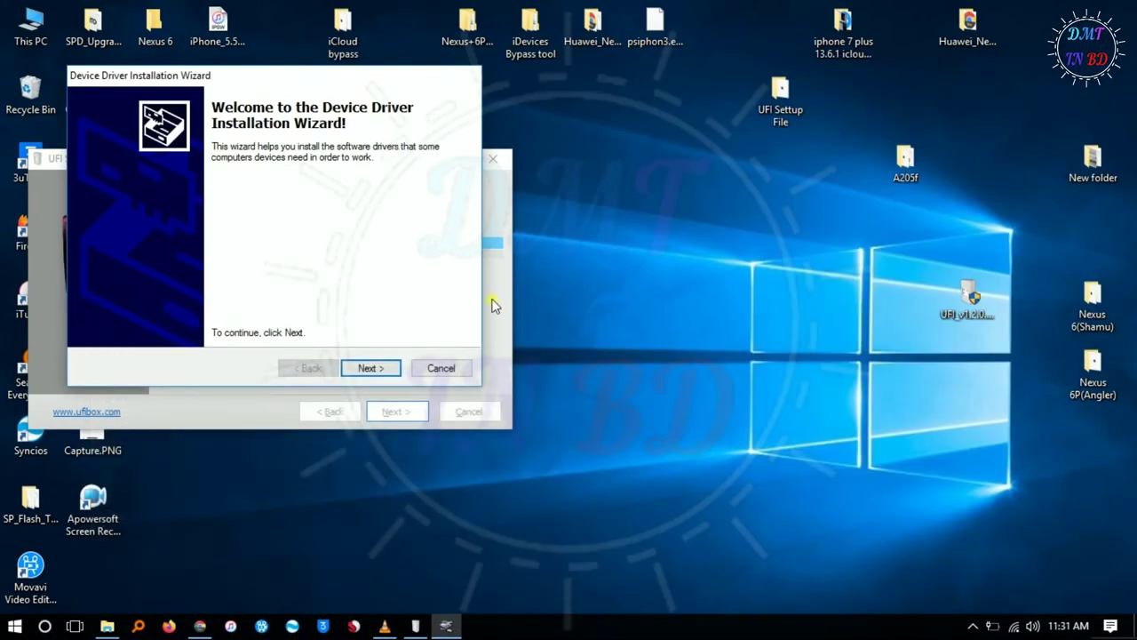
- Complete the first Device Driver Installation Wizard and the ROCKEY200 Driver setup
click(389, 370)
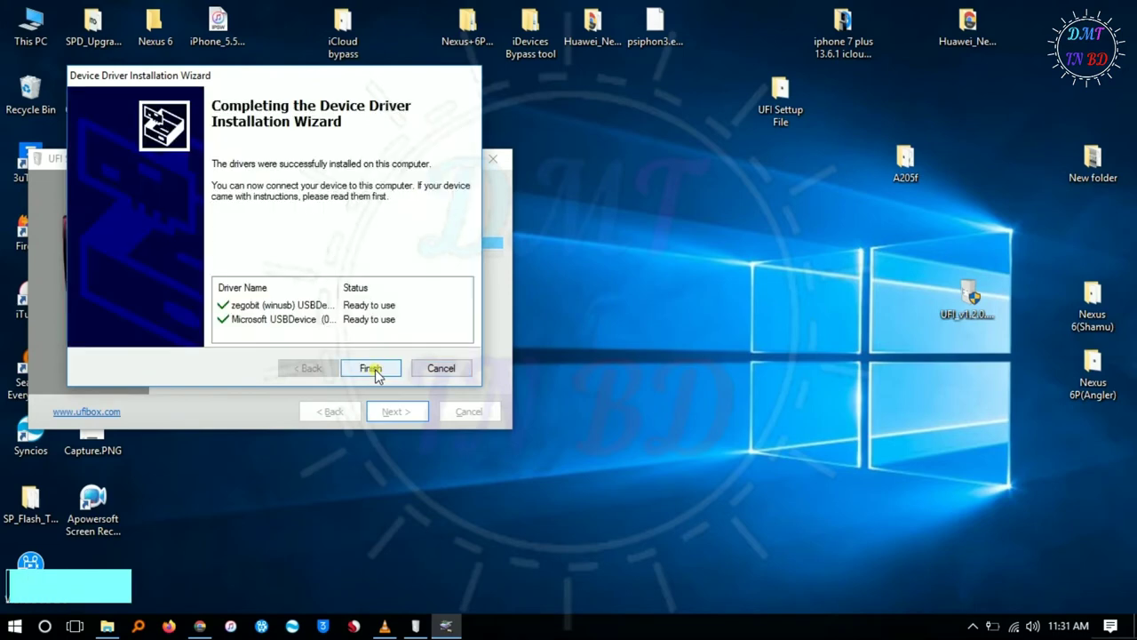
click(373, 369)
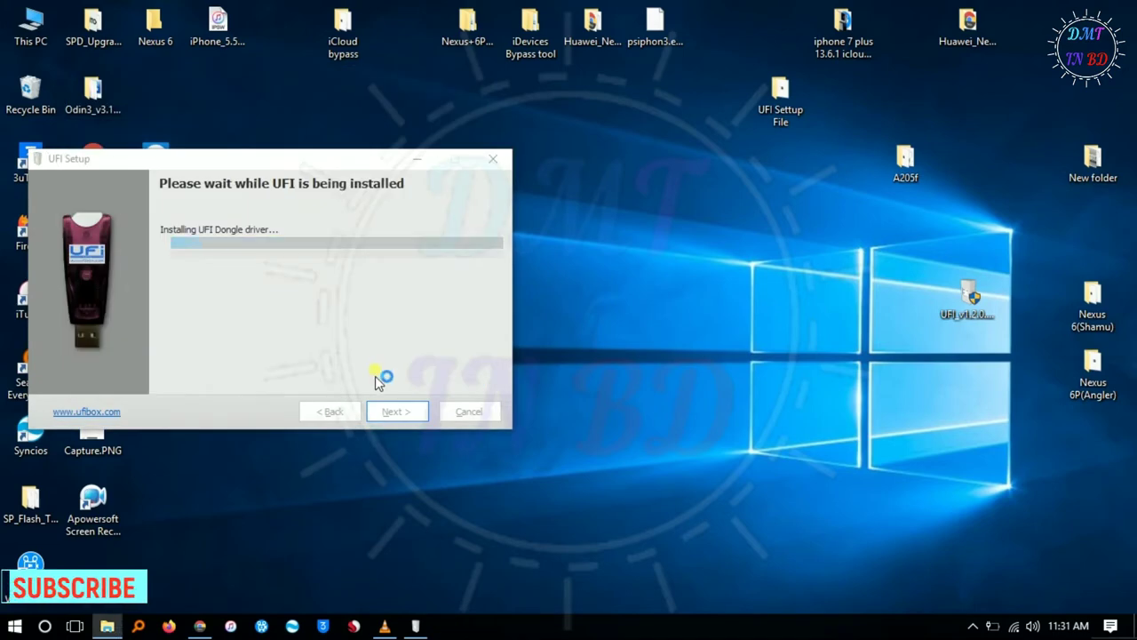
click(557, 353)
click(658, 447)
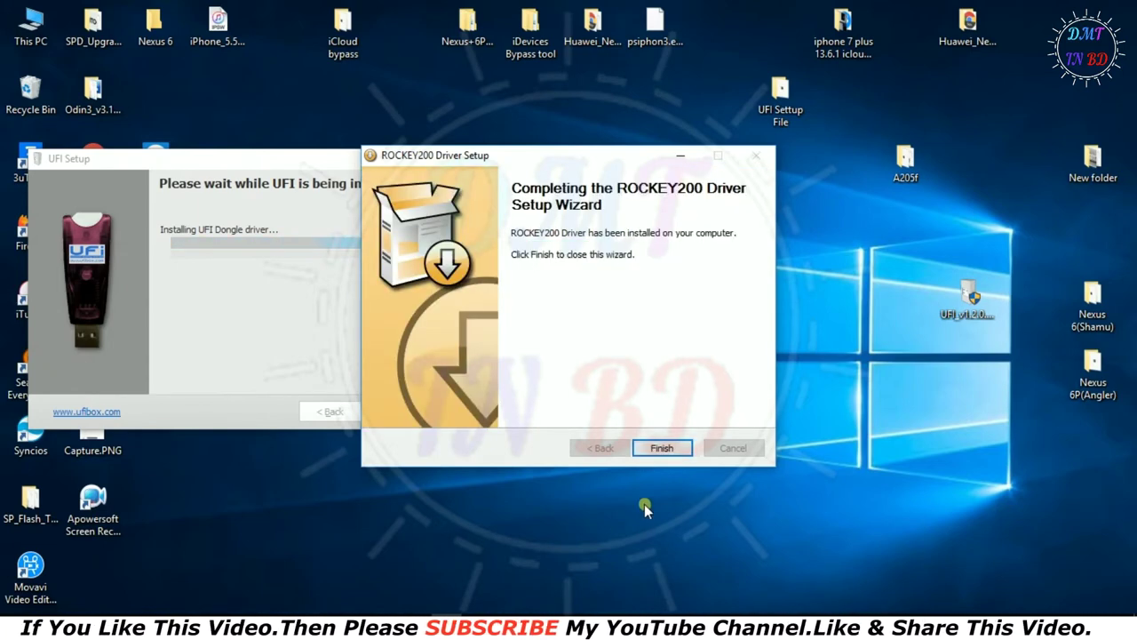
click(663, 448)
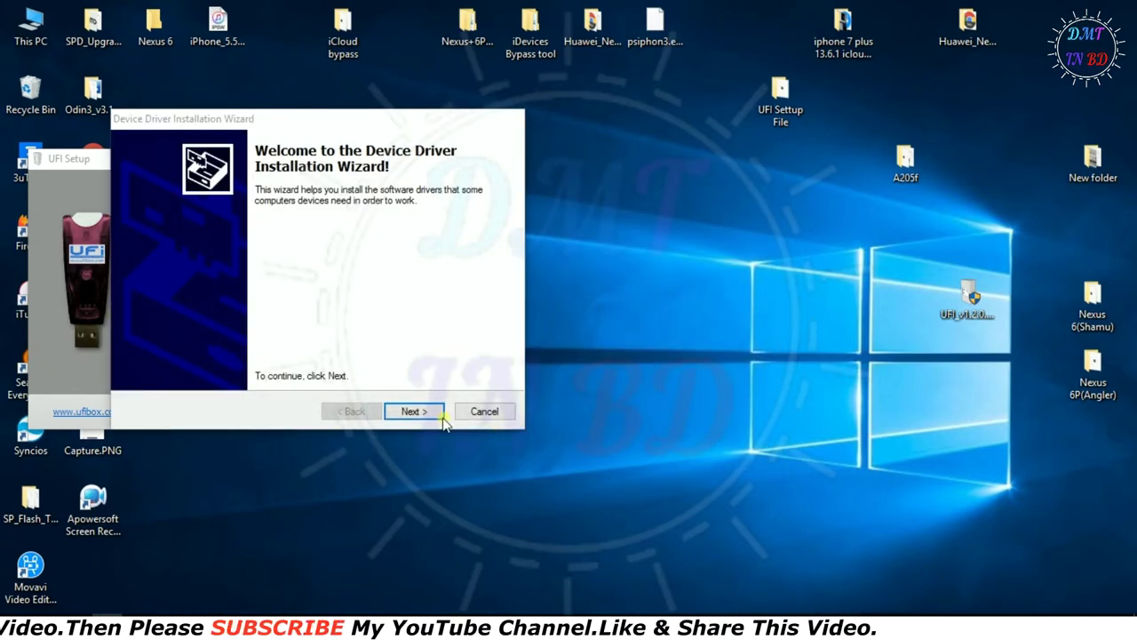
- Complete the next three Device Driver Installation Wizards, including the Google and ASUS Android USB drivers
click(428, 414)
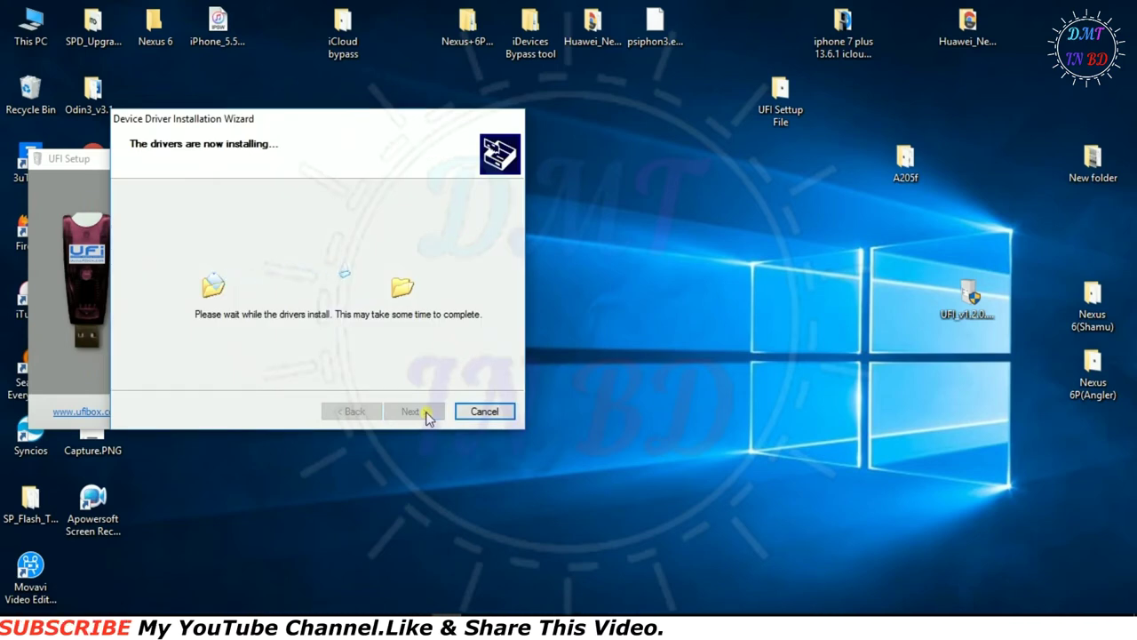
click(429, 414)
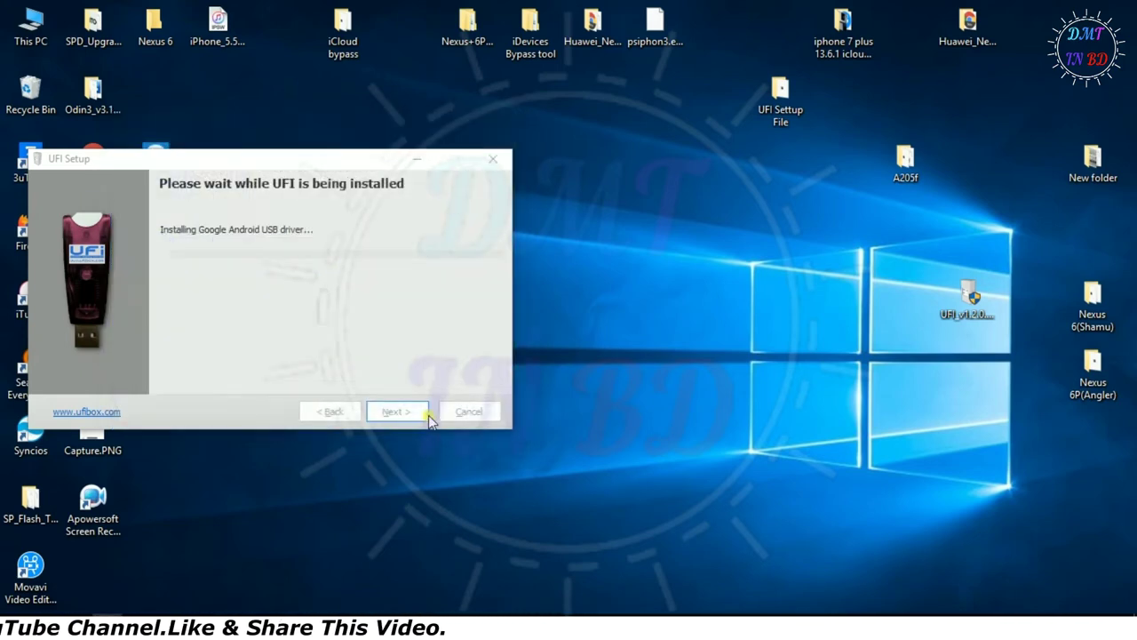
click(325, 326)
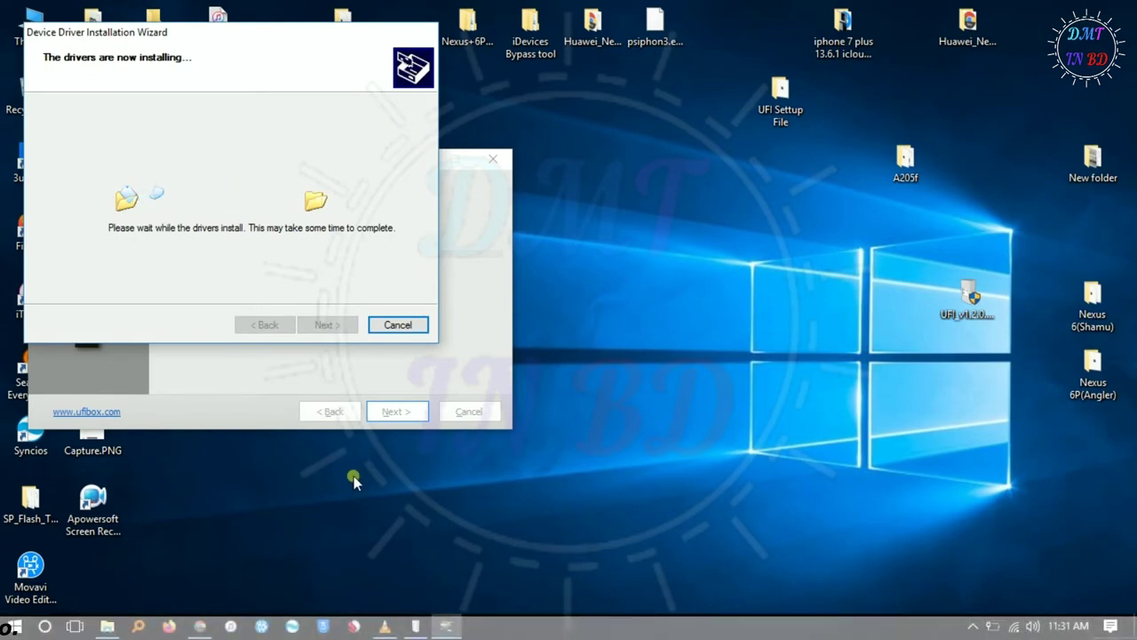
click(326, 325)
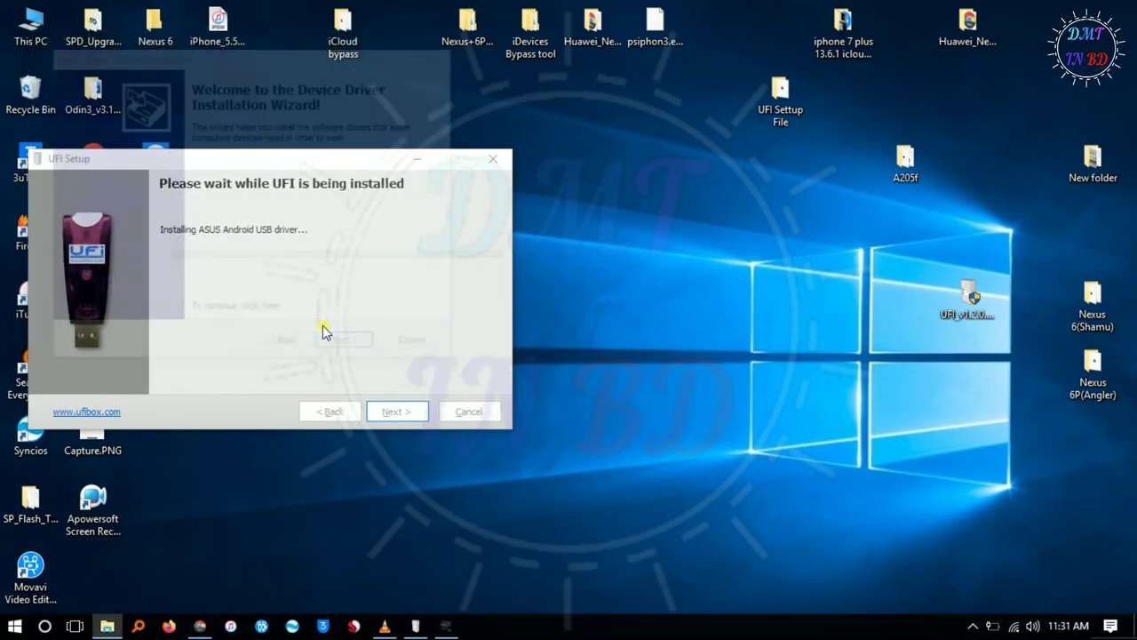
click(348, 347)
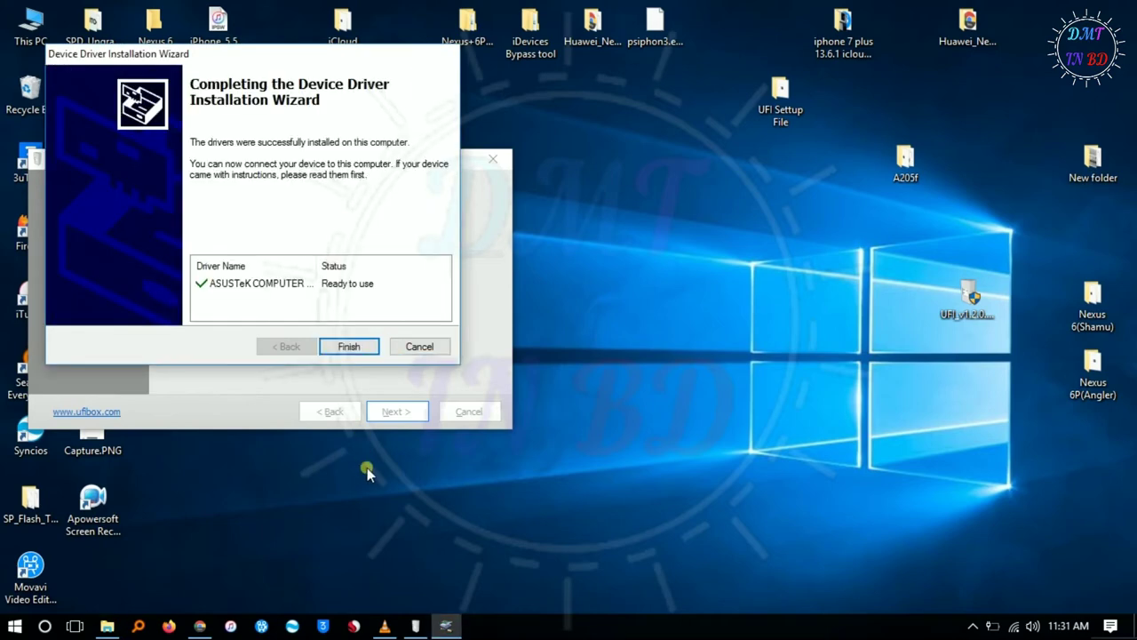
click(351, 348)
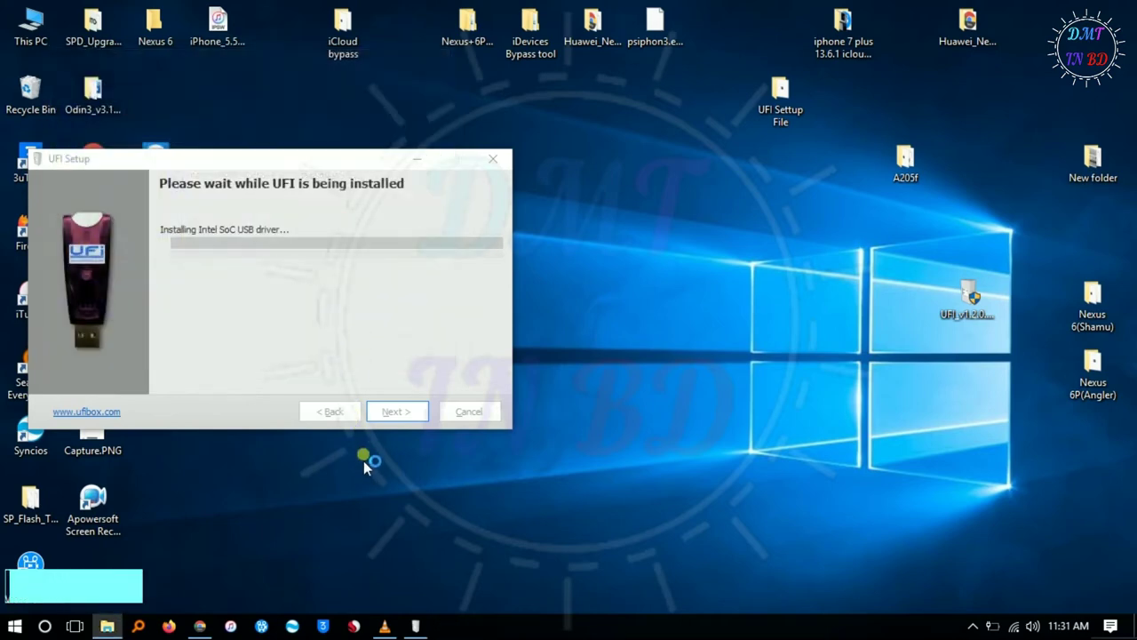
- Accept the Intel license agreement, install the iSocUSB Driver, acknowledge the device-disconnect notice and finish its setup wizard
click(663, 448)
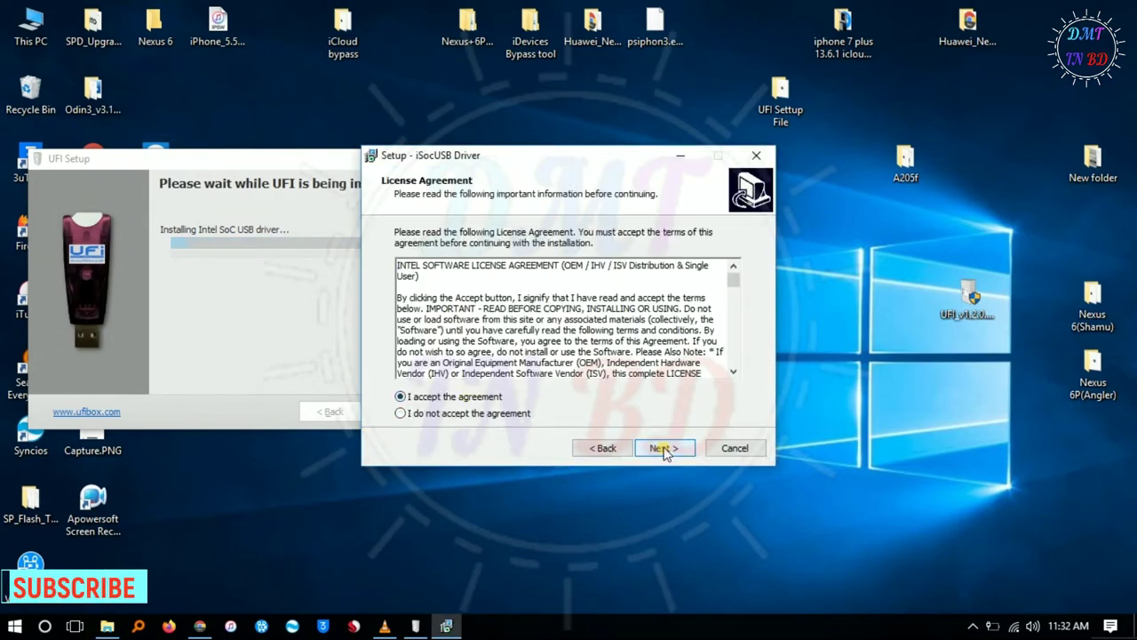
click(663, 449)
click(663, 449)
click(663, 448)
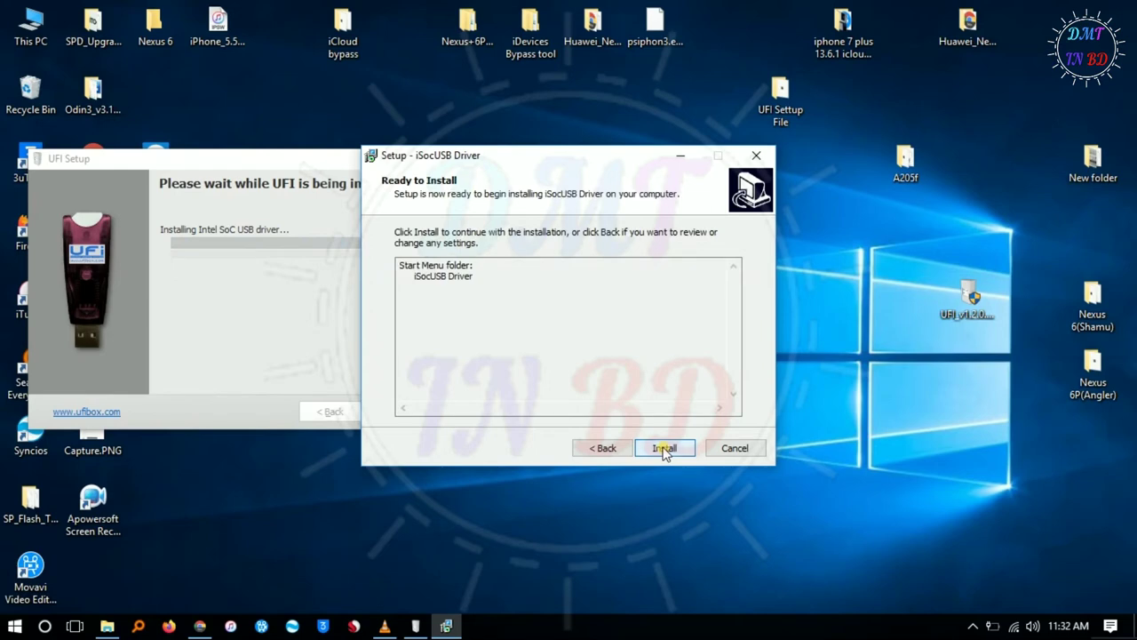
click(663, 449)
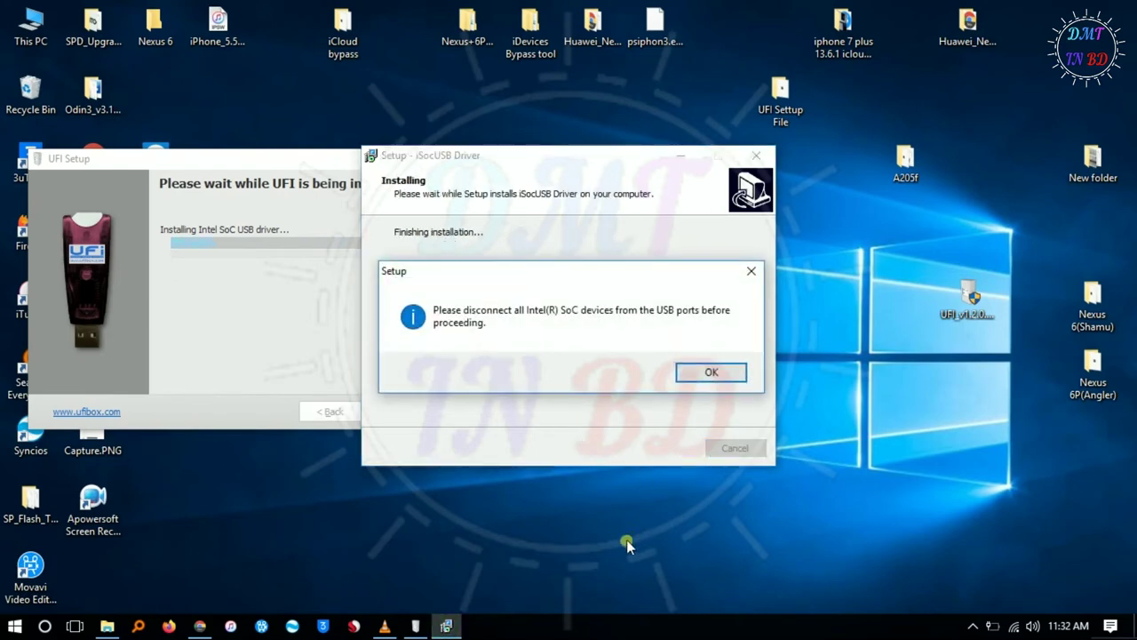
click(686, 375)
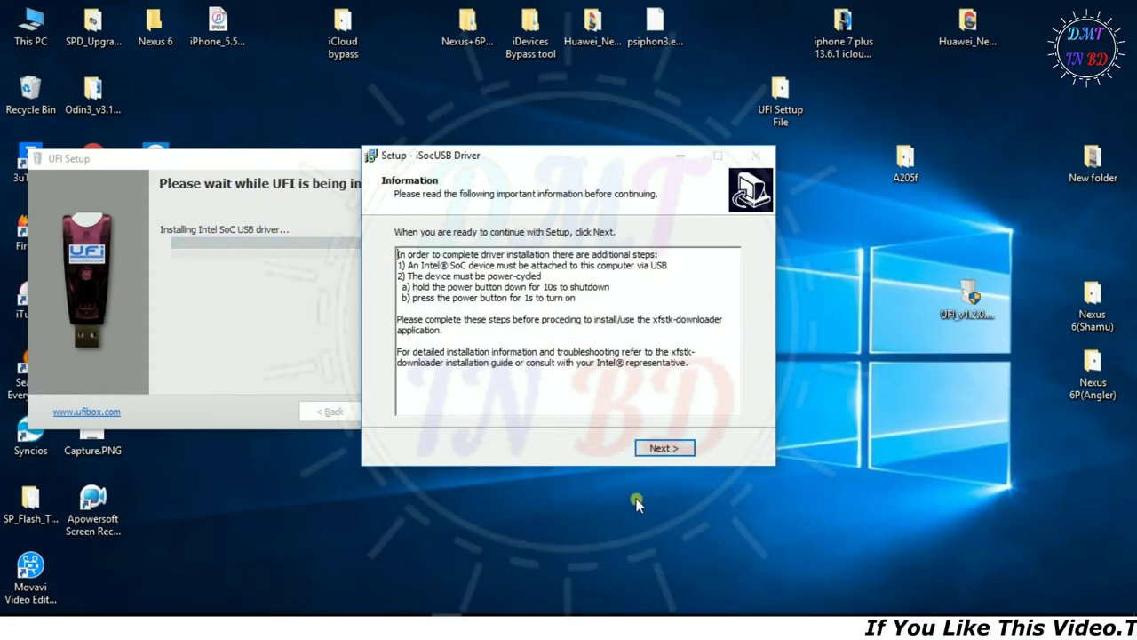
click(665, 449)
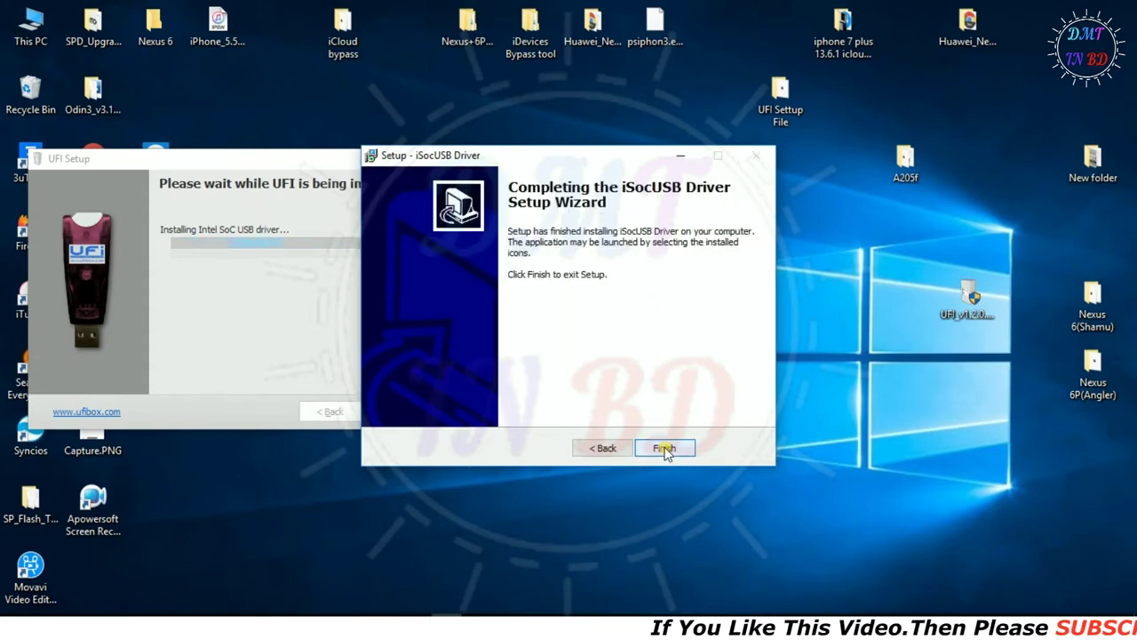
click(665, 449)
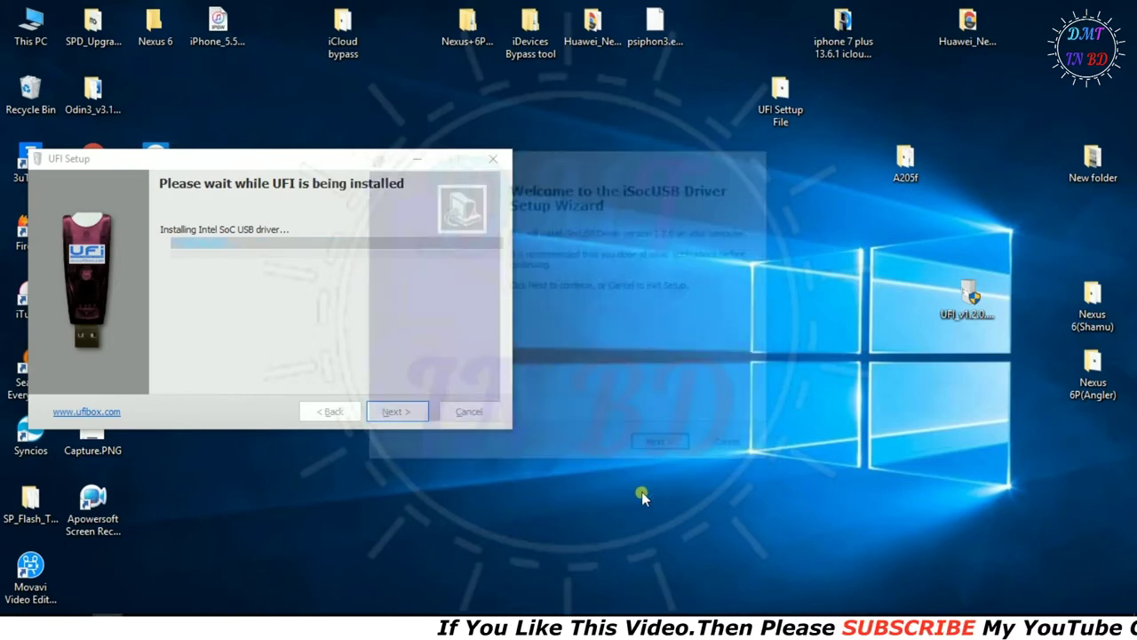
- Complete the second iSocUSB Driver setup, accepting its license and finishing without restarting the computer
click(663, 449)
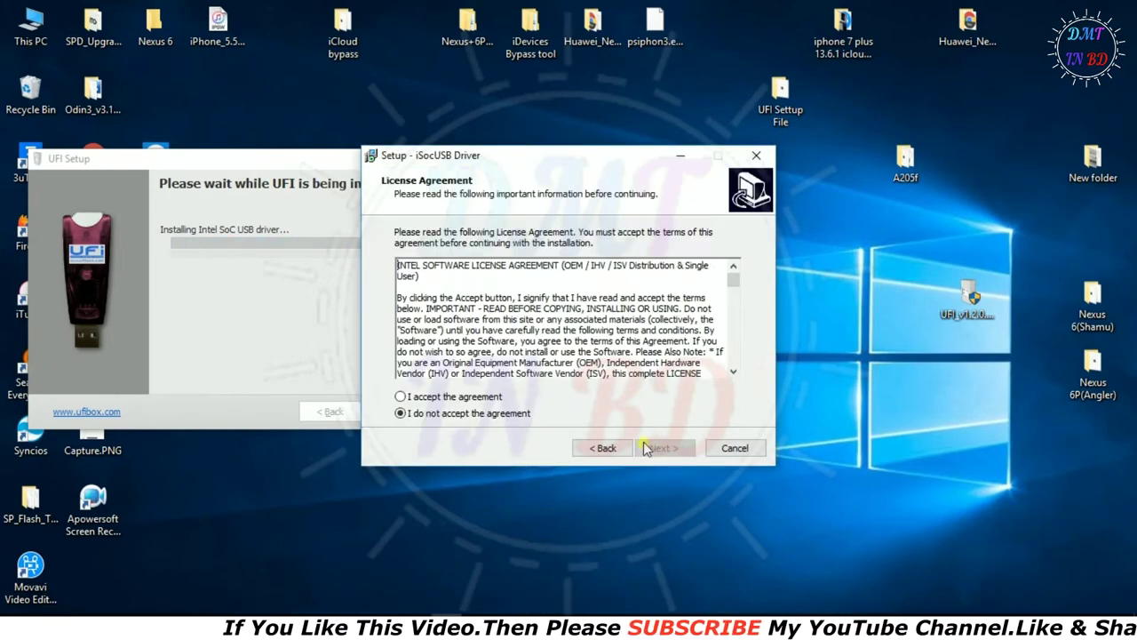
click(662, 449)
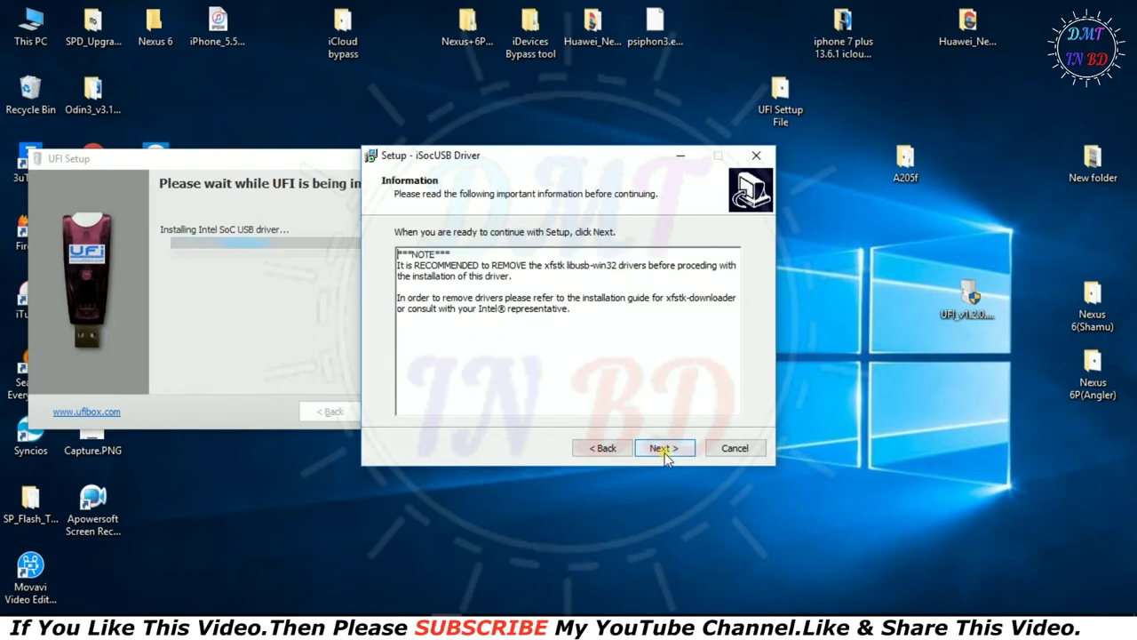
click(662, 449)
click(663, 449)
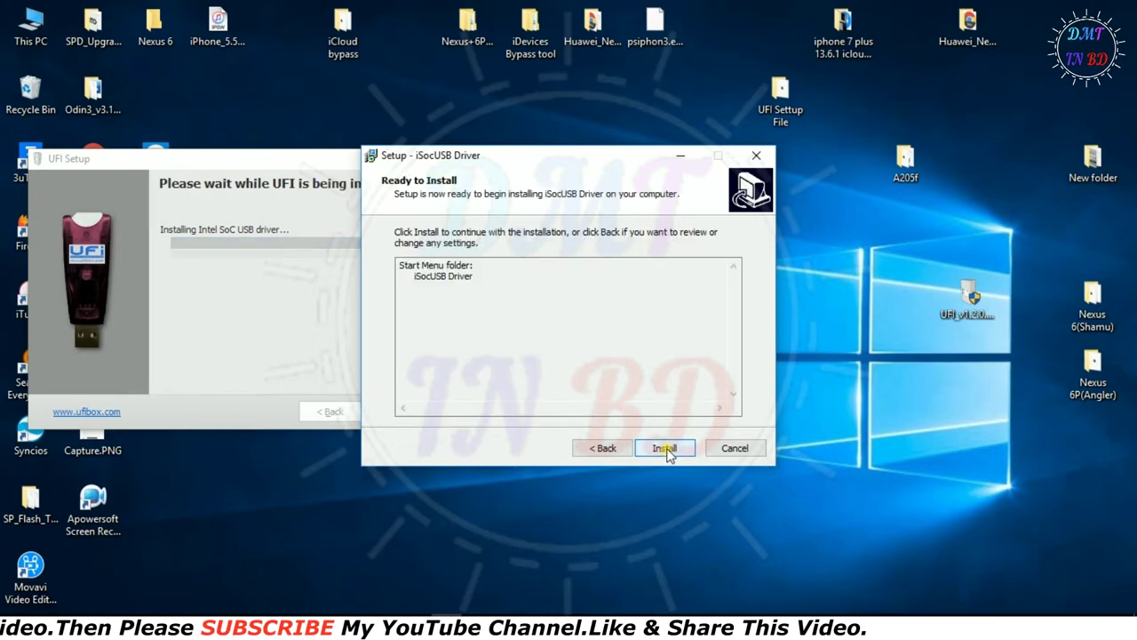
click(663, 449)
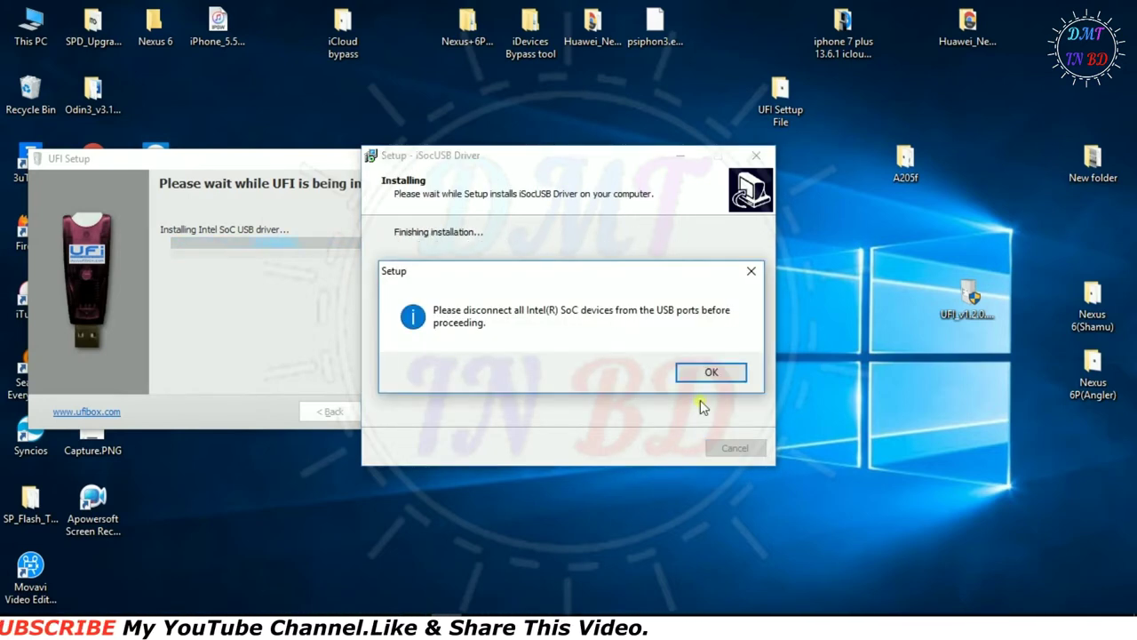
click(704, 374)
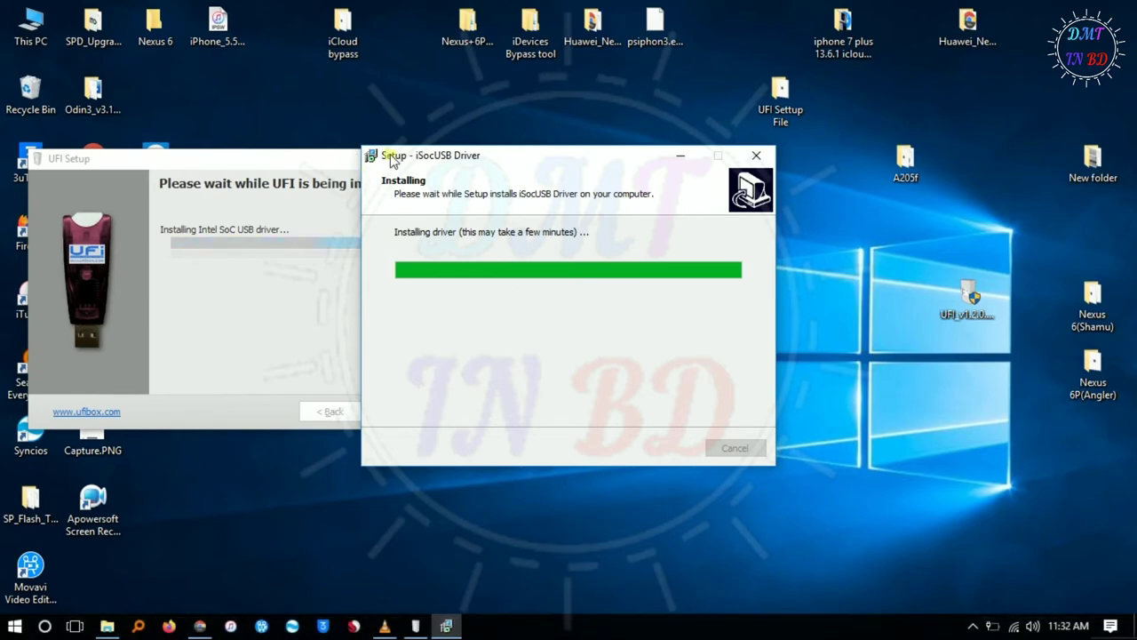
drag(415, 160, 445, 161)
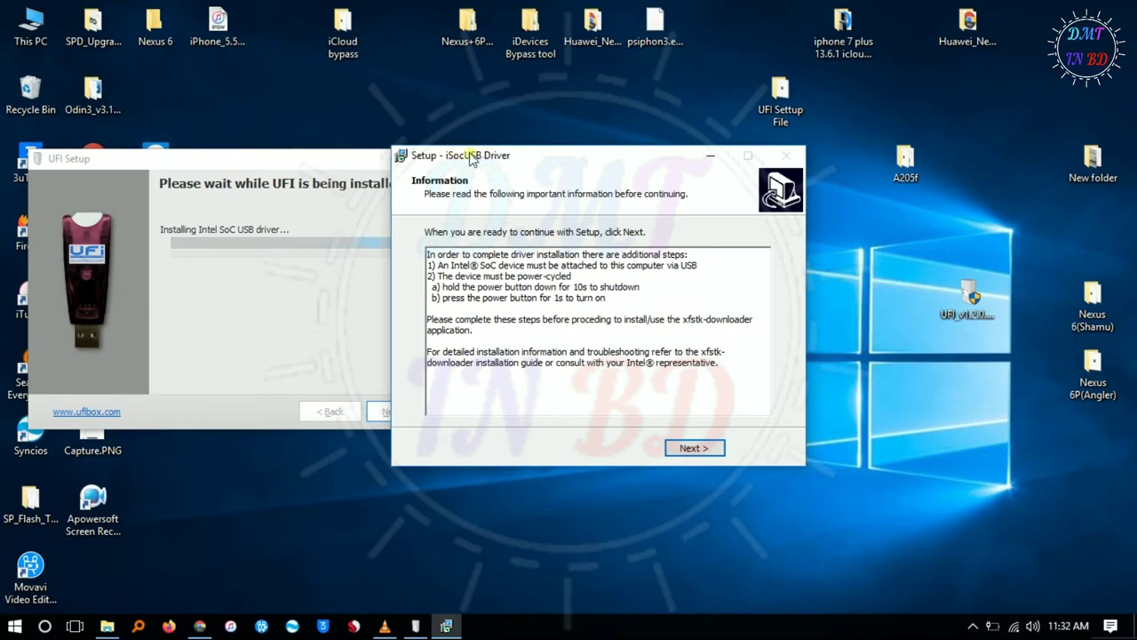
click(695, 448)
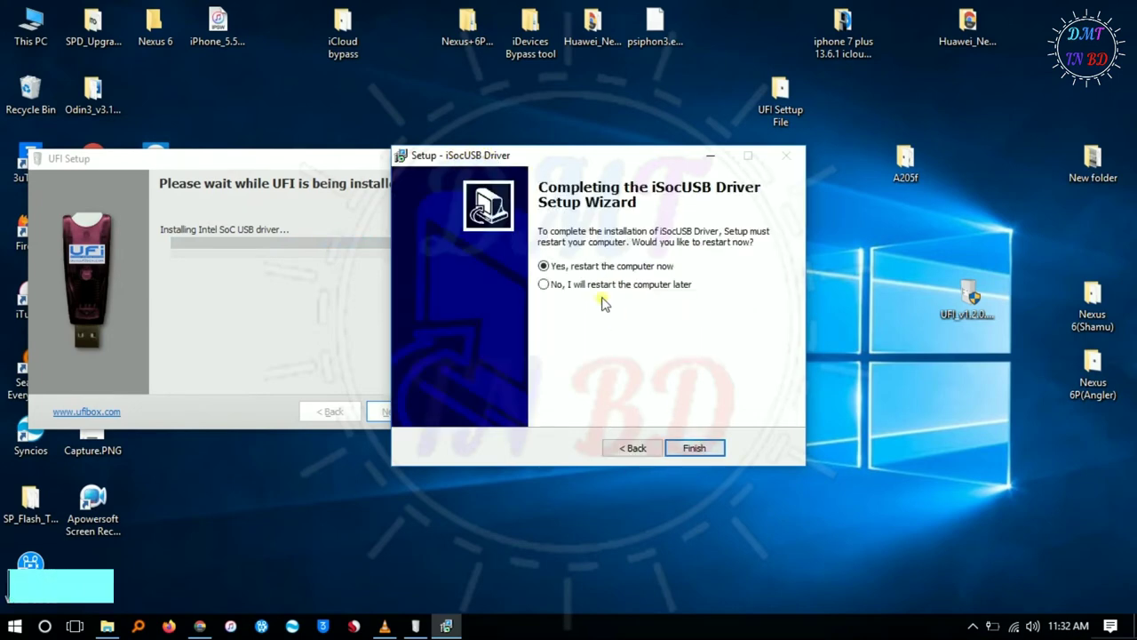
click(690, 449)
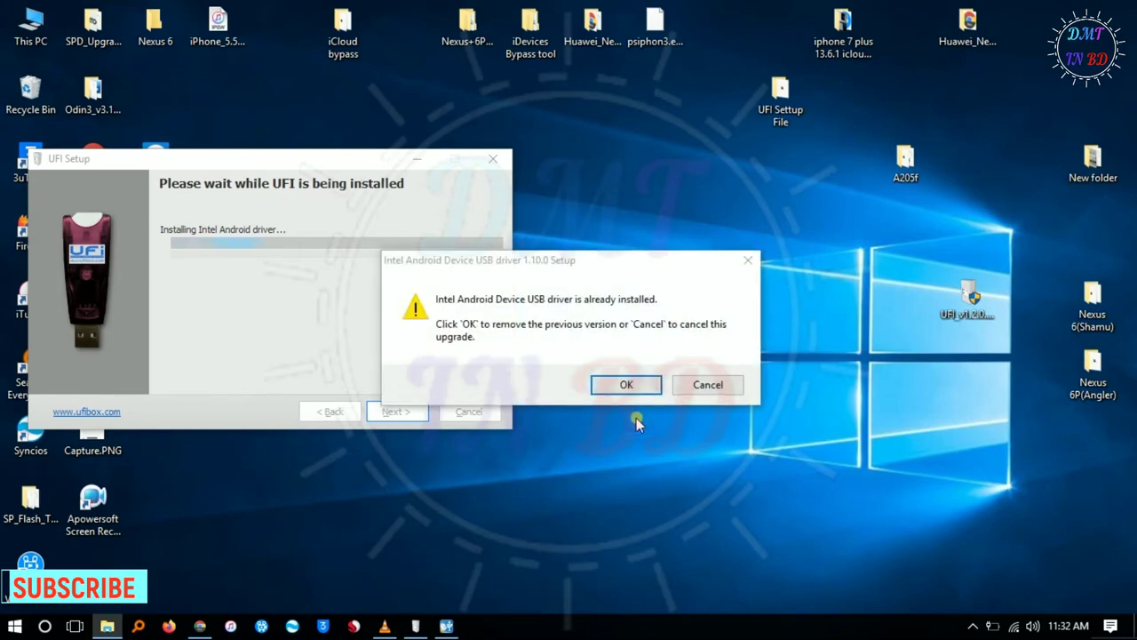
- Remove the previously installed Intel Android Device USB driver and close its uninstaller
click(626, 385)
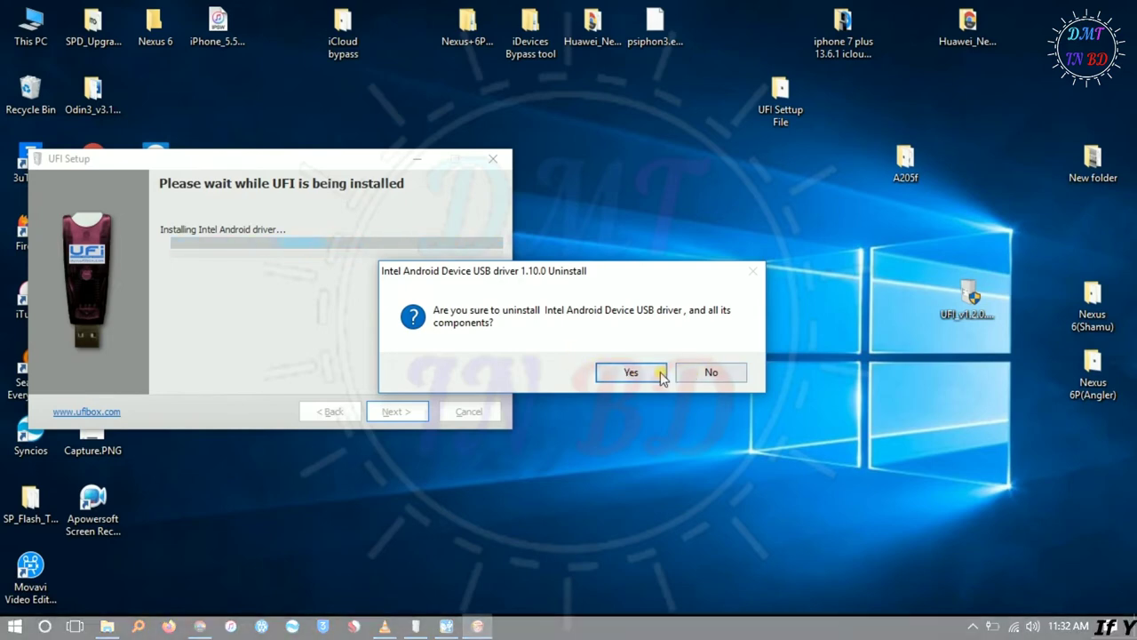
click(659, 374)
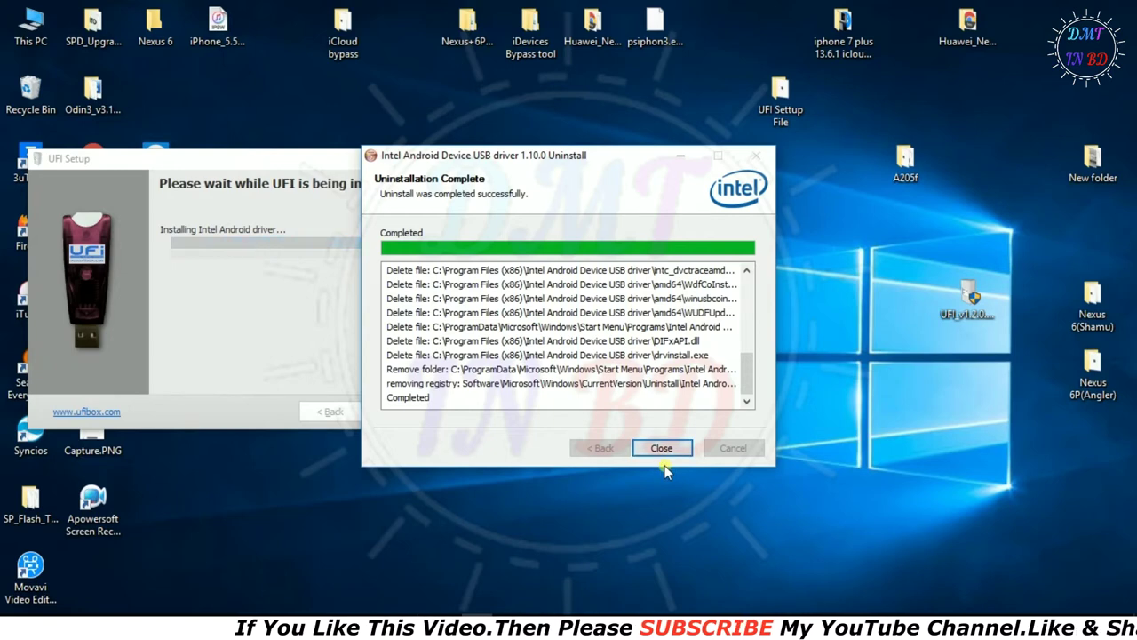
click(662, 448)
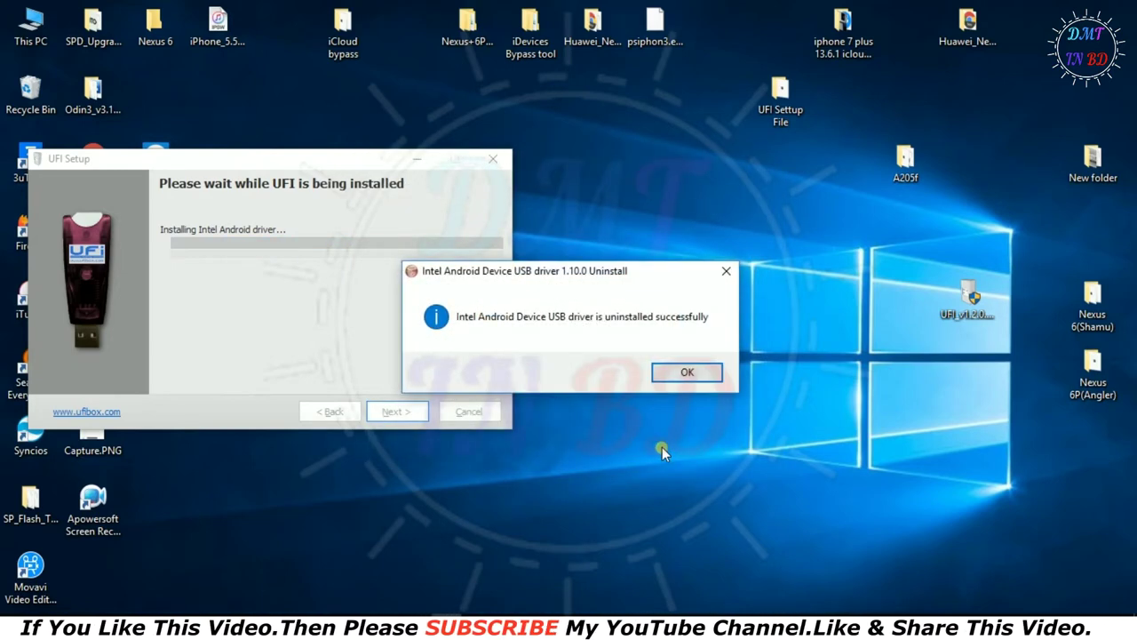
click(667, 371)
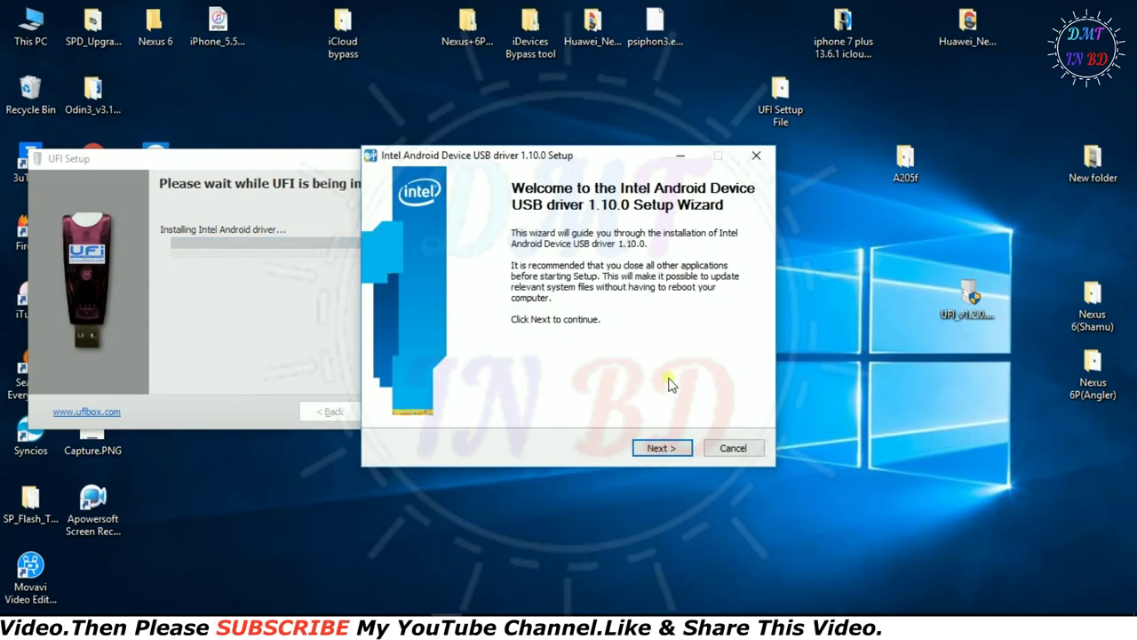
- Install Intel Android Device USB driver 1.10.0 with its USB driver component checked and finish the wizard
click(665, 447)
click(669, 448)
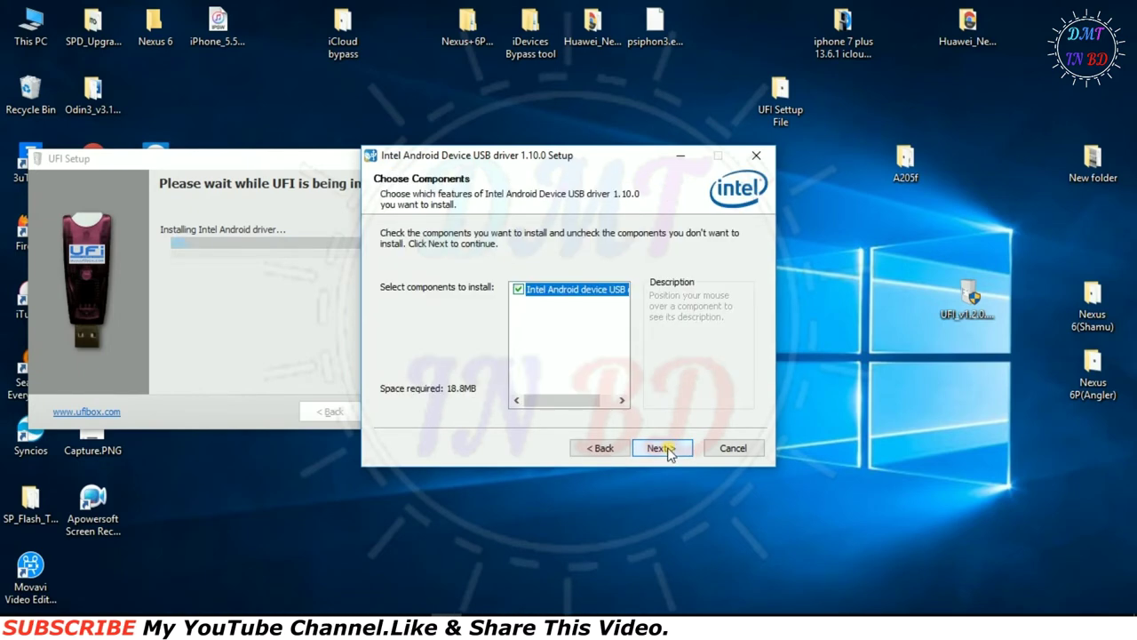
click(669, 448)
click(665, 448)
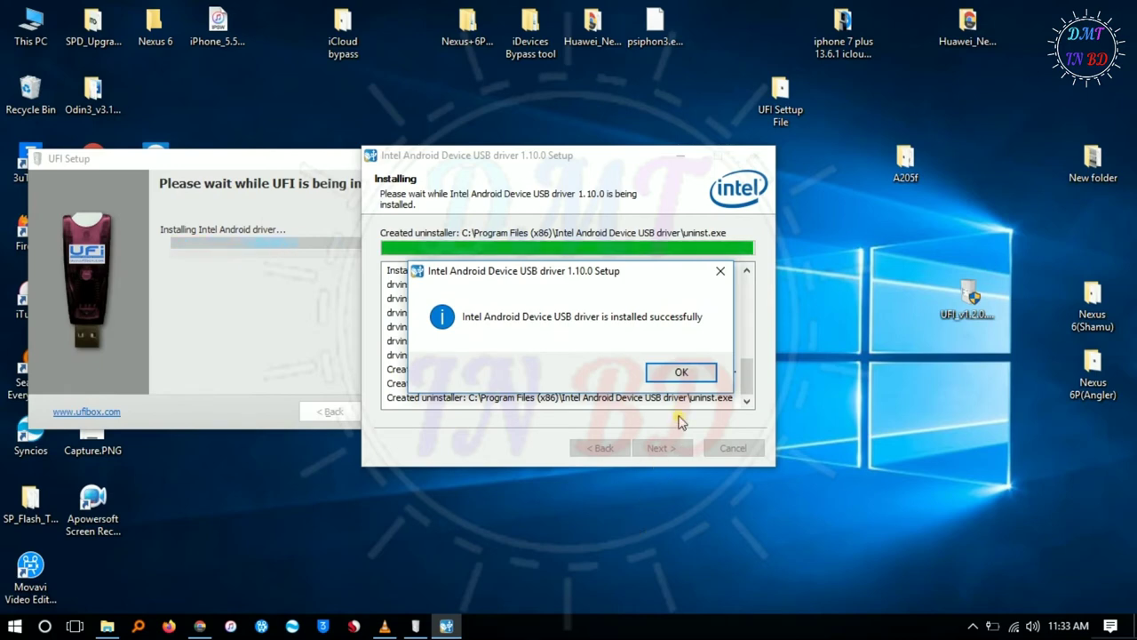
click(680, 374)
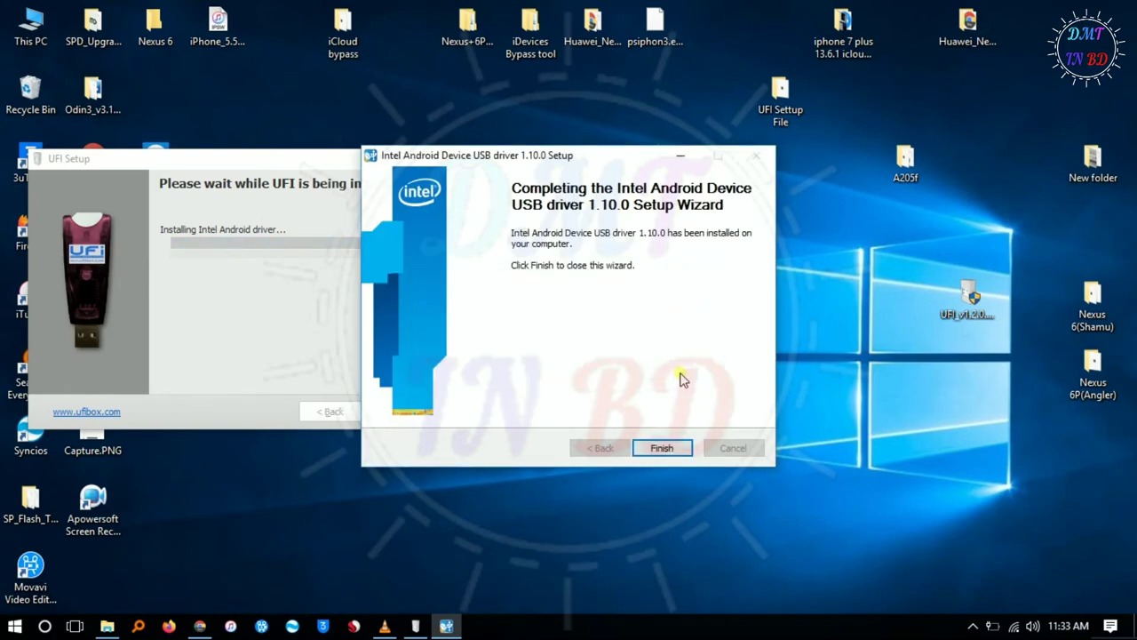
click(661, 448)
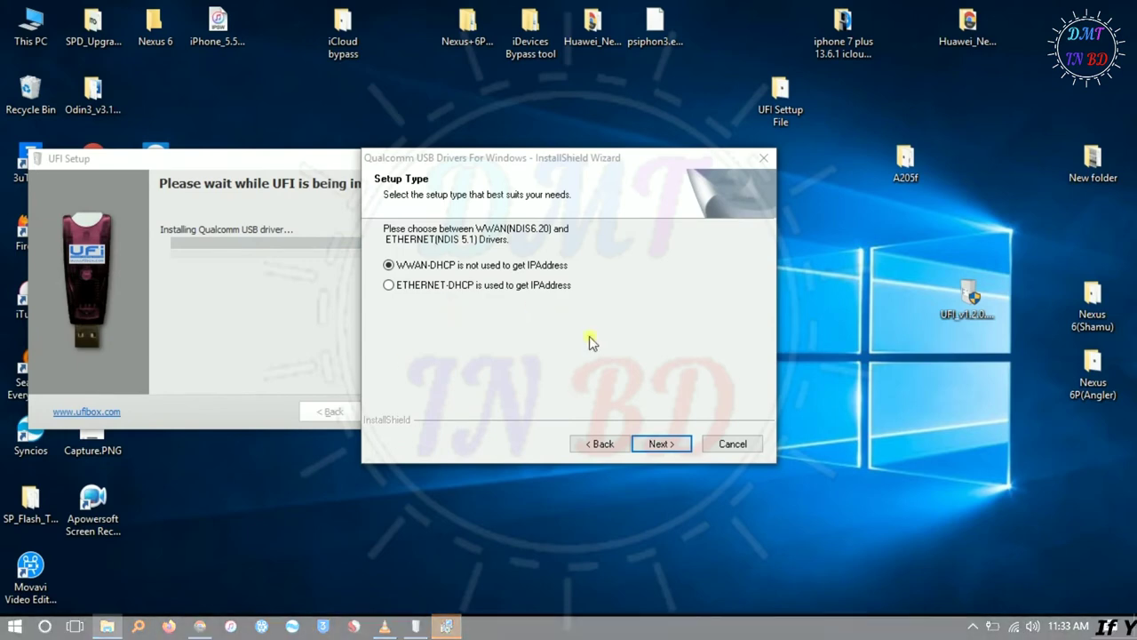
- Install Qualcomm USB Drivers For Windows with the WWAN-DHCP setup type, accepting the license terms, and finish the wizard
click(658, 444)
click(652, 447)
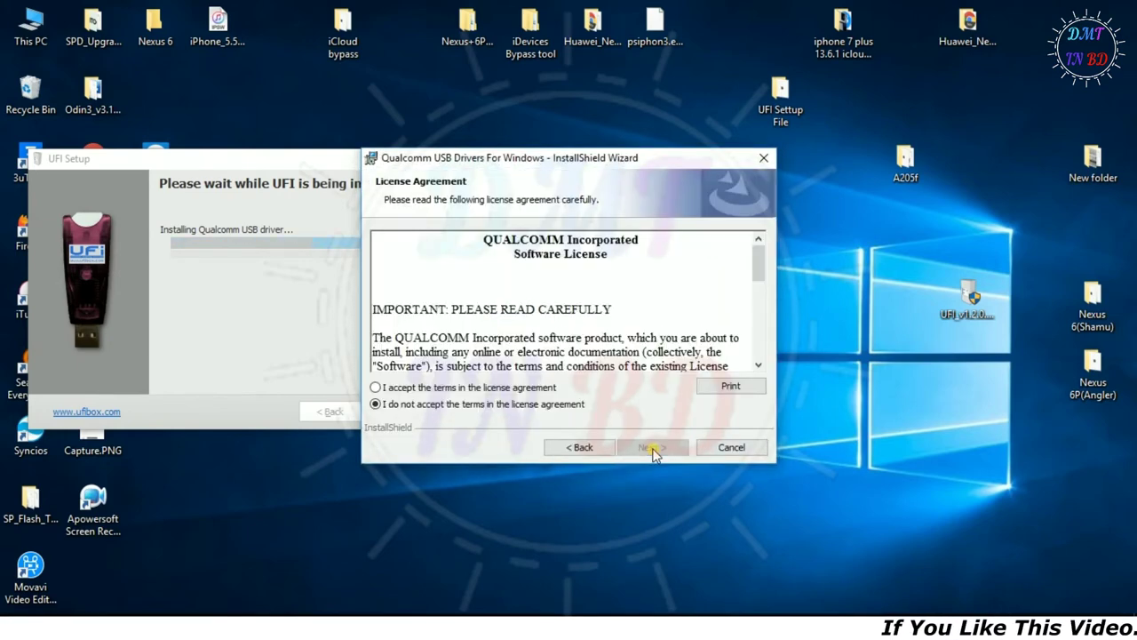
click(546, 389)
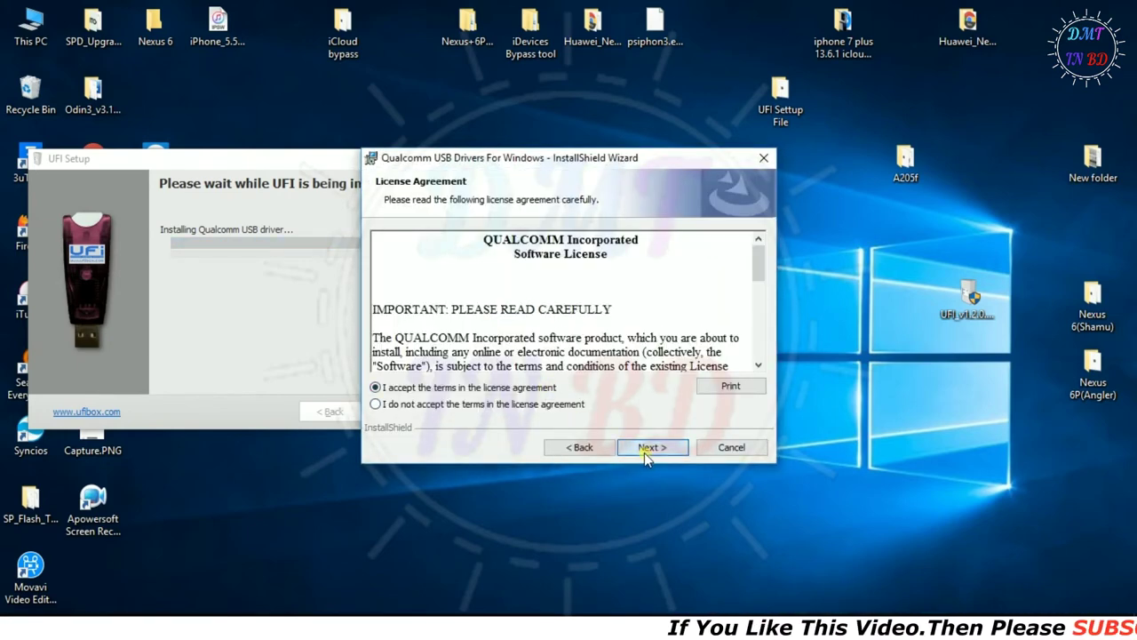
click(644, 450)
click(648, 449)
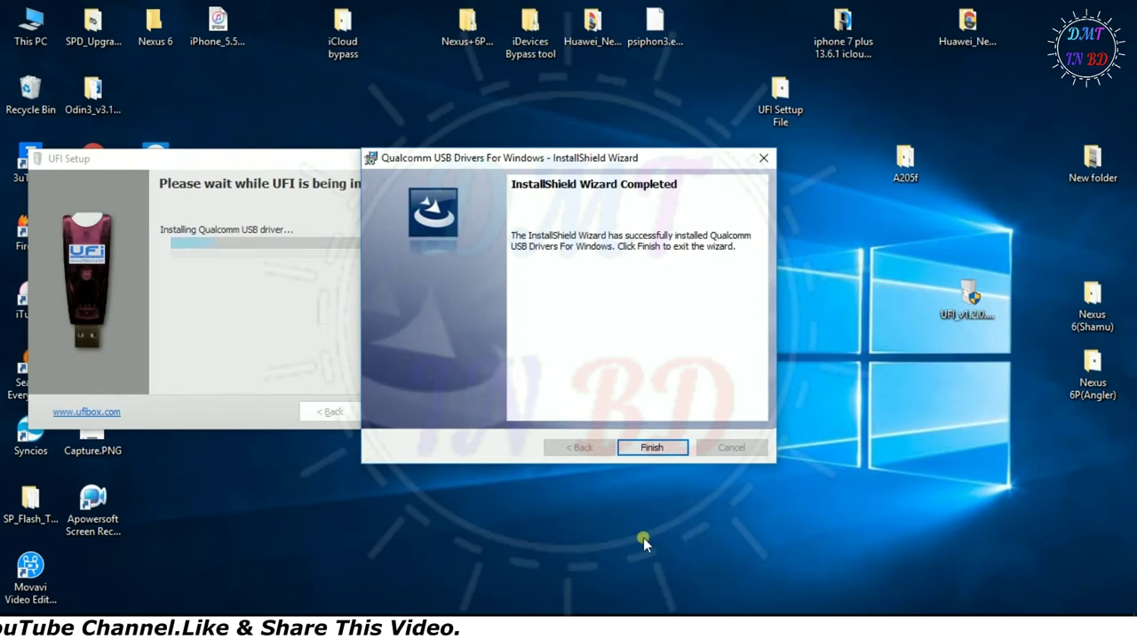
click(653, 448)
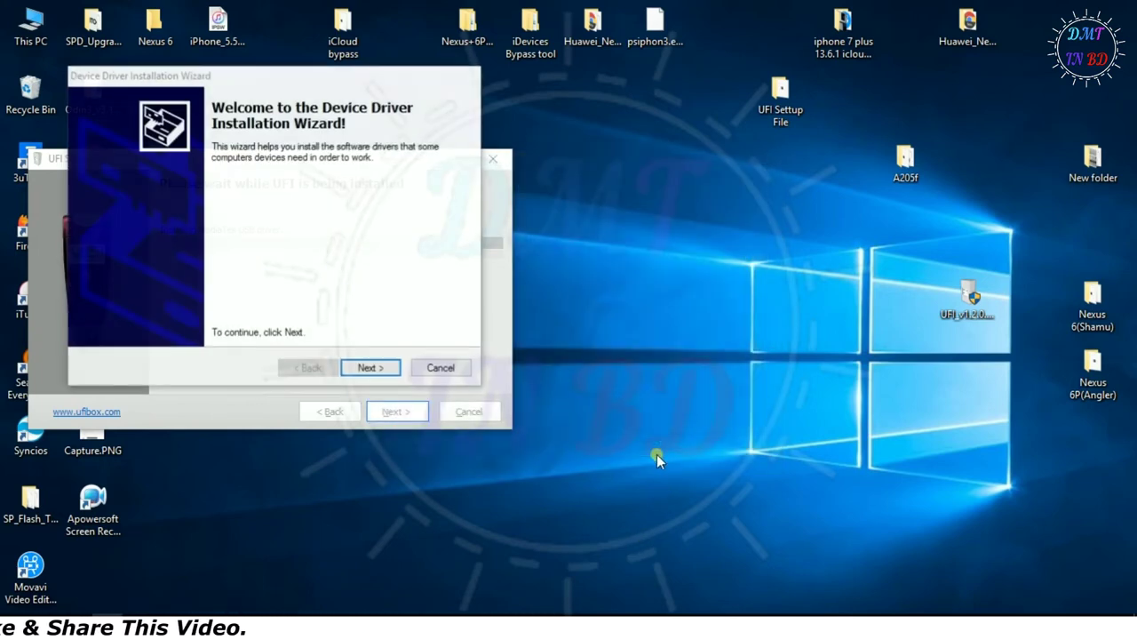
- Run the MediaTek driver wizard through to its end and finish UFI Setup with "UFI - Android ToolBox" set to launch
click(368, 369)
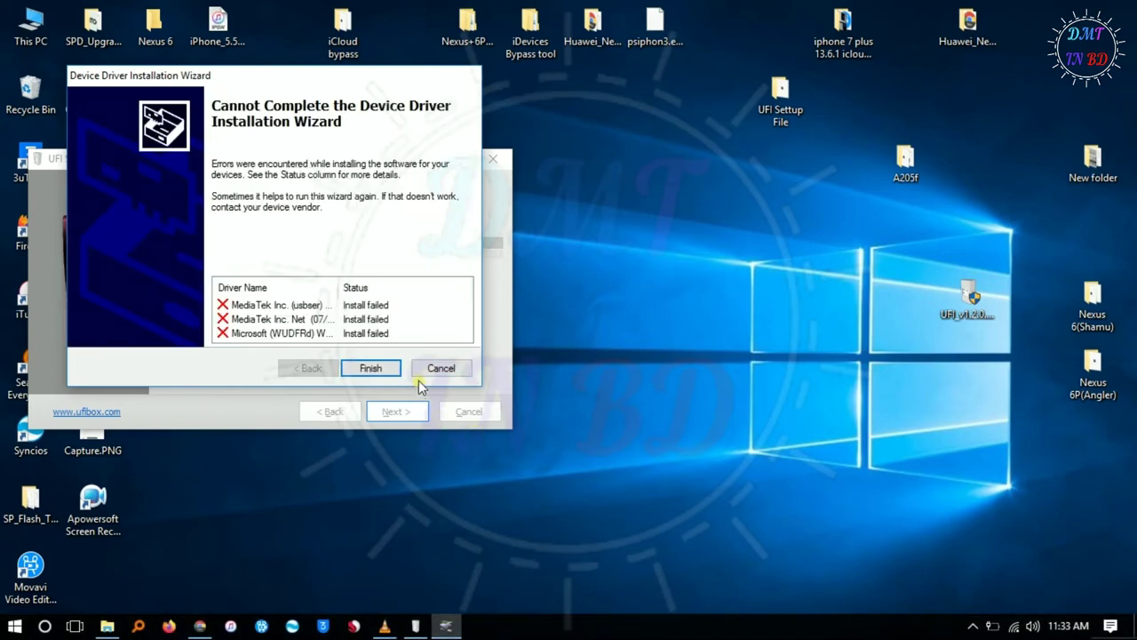
click(372, 366)
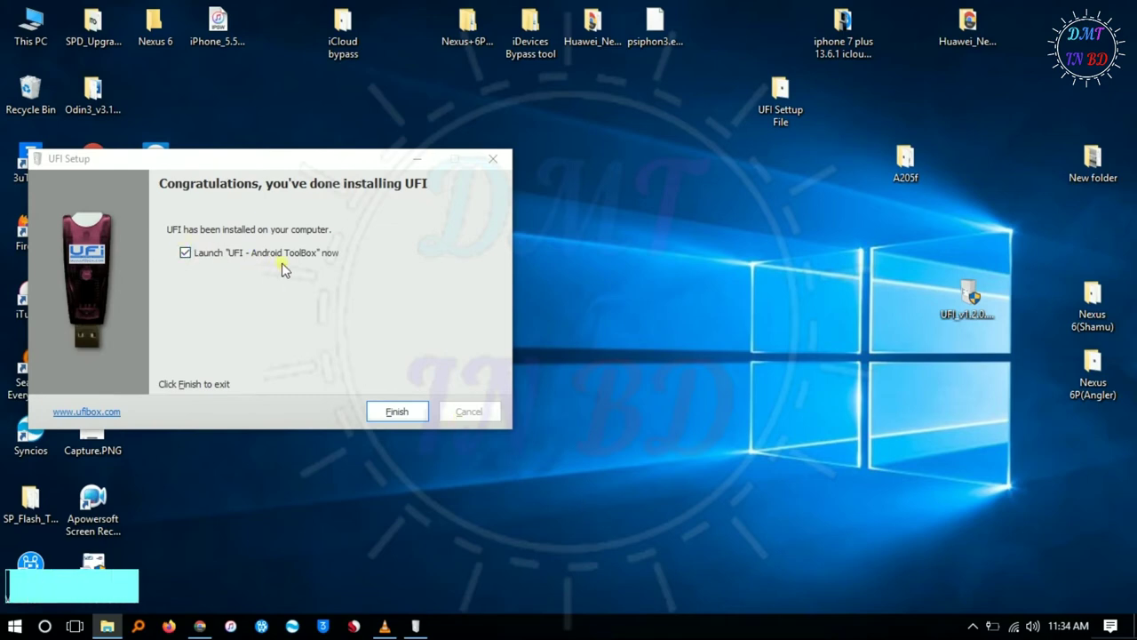
click(396, 413)
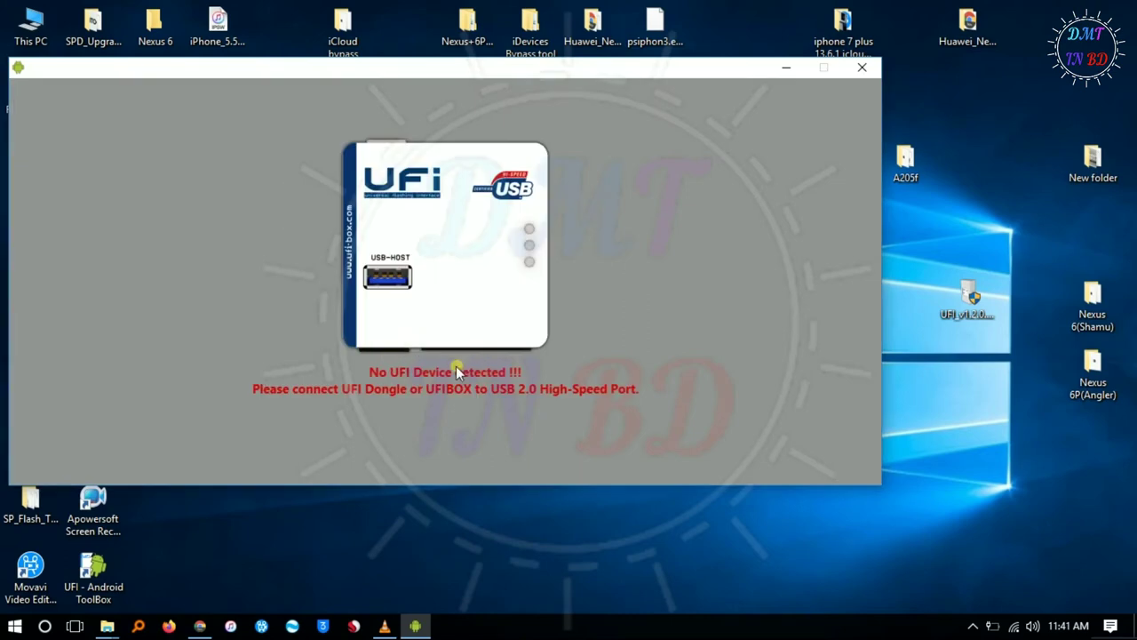
- Close UFI - Android ToolBox and refresh the desktop
click(862, 67)
right_click(458, 178)
click(493, 230)
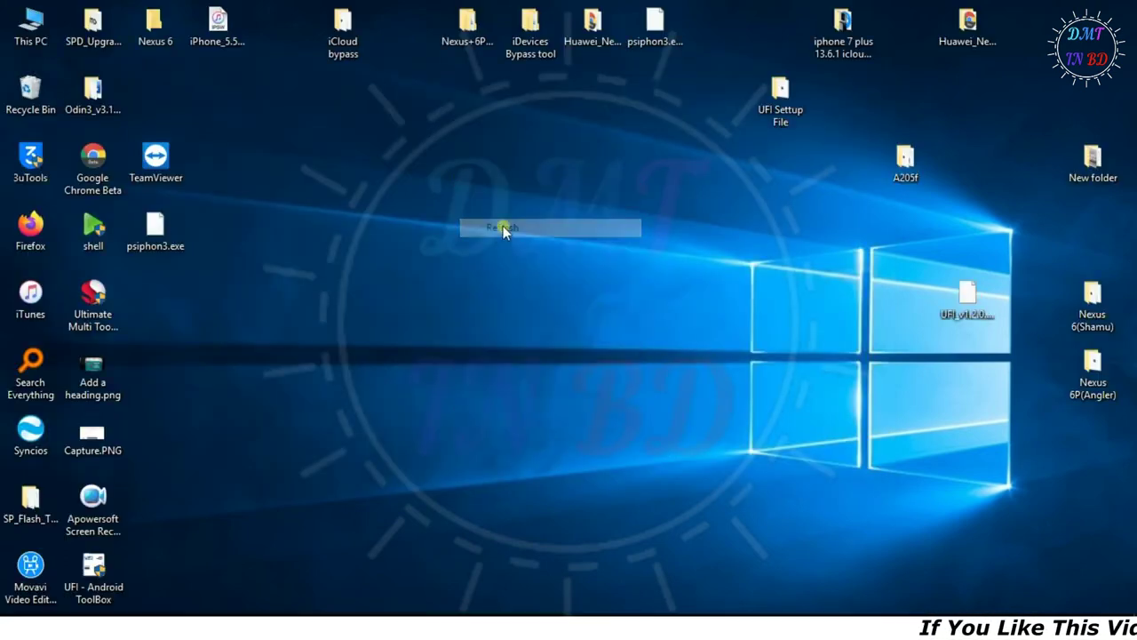
- Launch UFI_v1.4.0.1779_setup.exe from its ZIP archive in the UFI Settup File folder and close the archive and folder windows
double_click(775, 114)
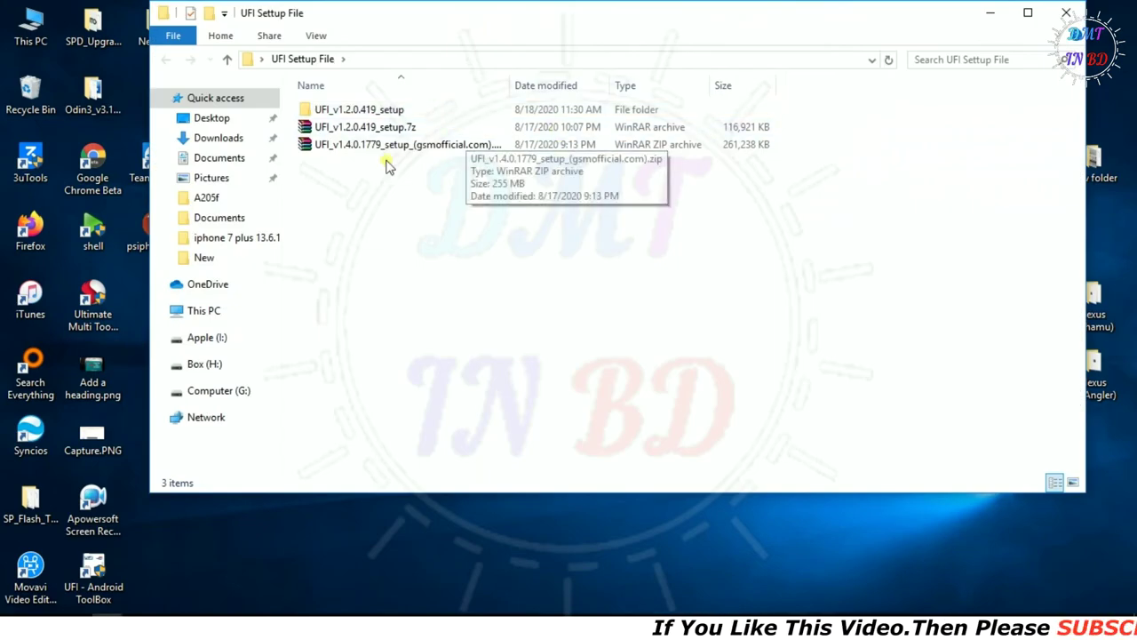
click(371, 150)
double_click(377, 148)
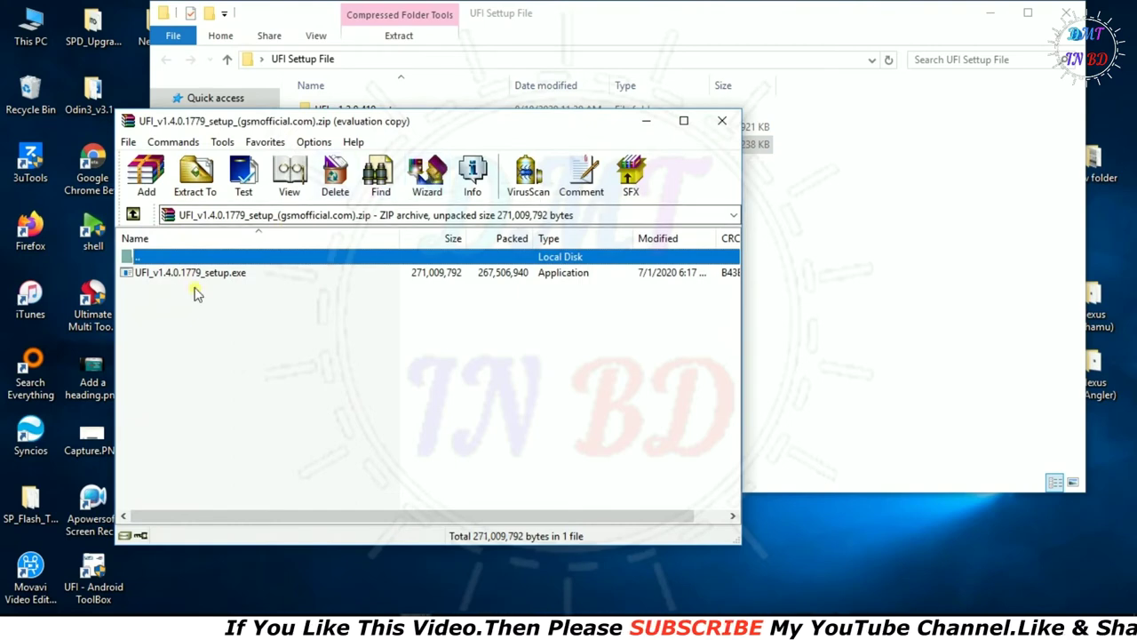
double_click(195, 281)
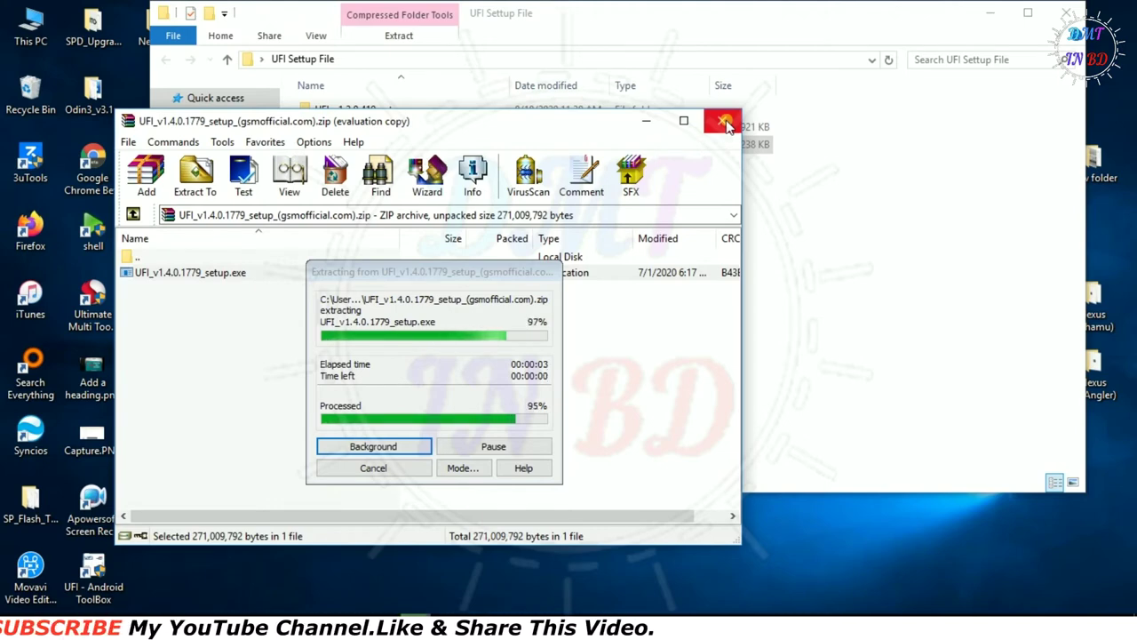
click(724, 122)
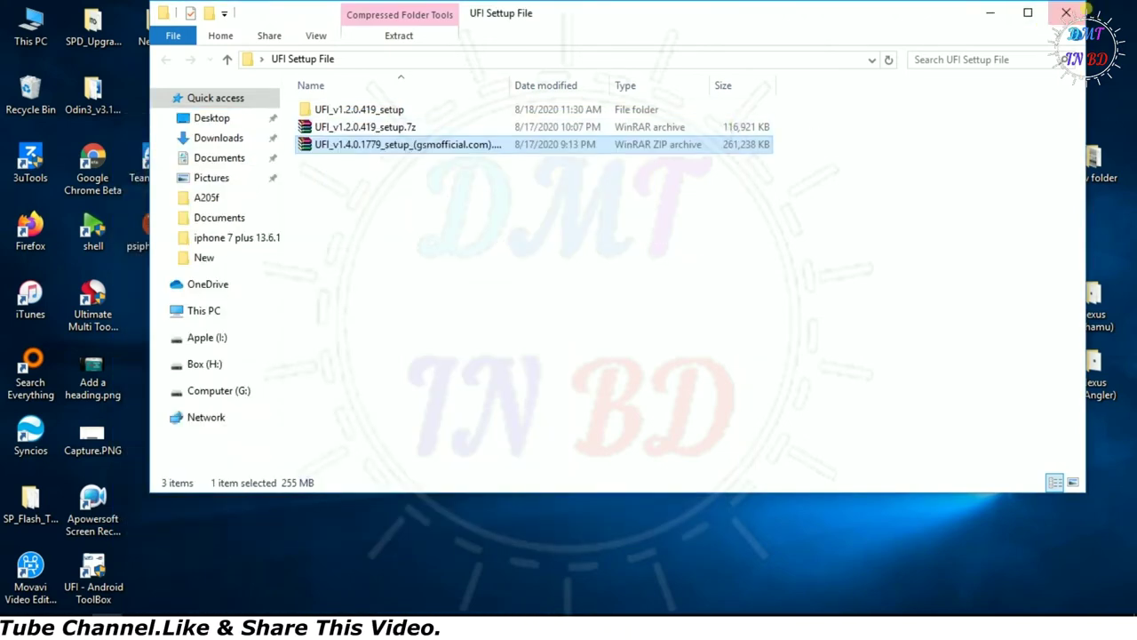
click(1068, 13)
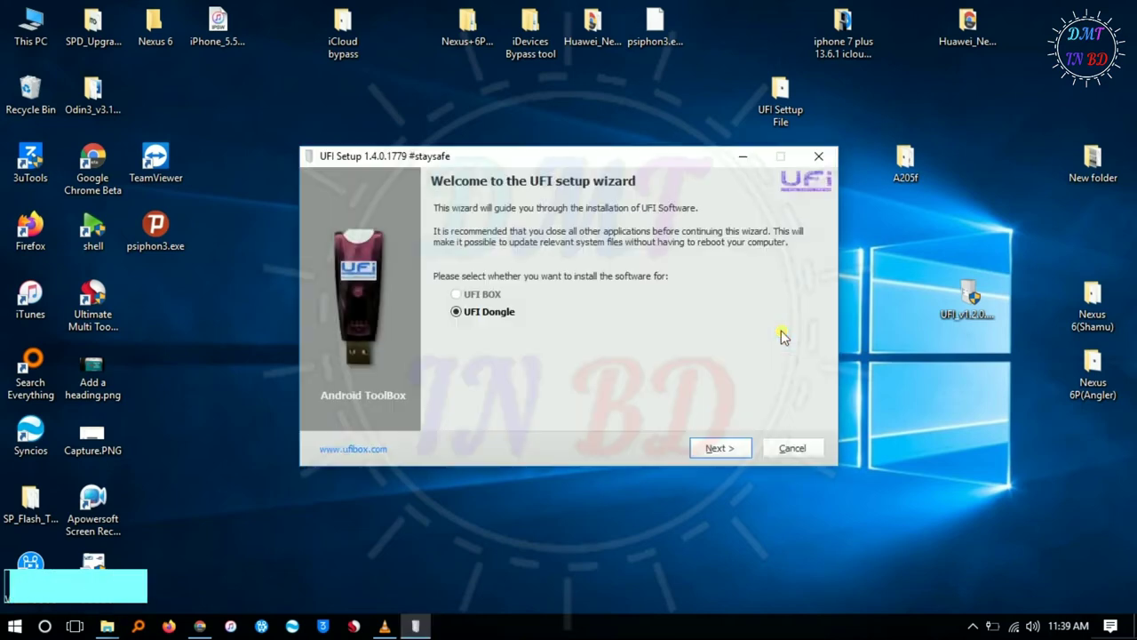
- Start installing UFI 1.4.0.1779 for UFI Dongle to C:\UFI\ with the UFI Device Drivers group checked
drag(649, 164, 476, 139)
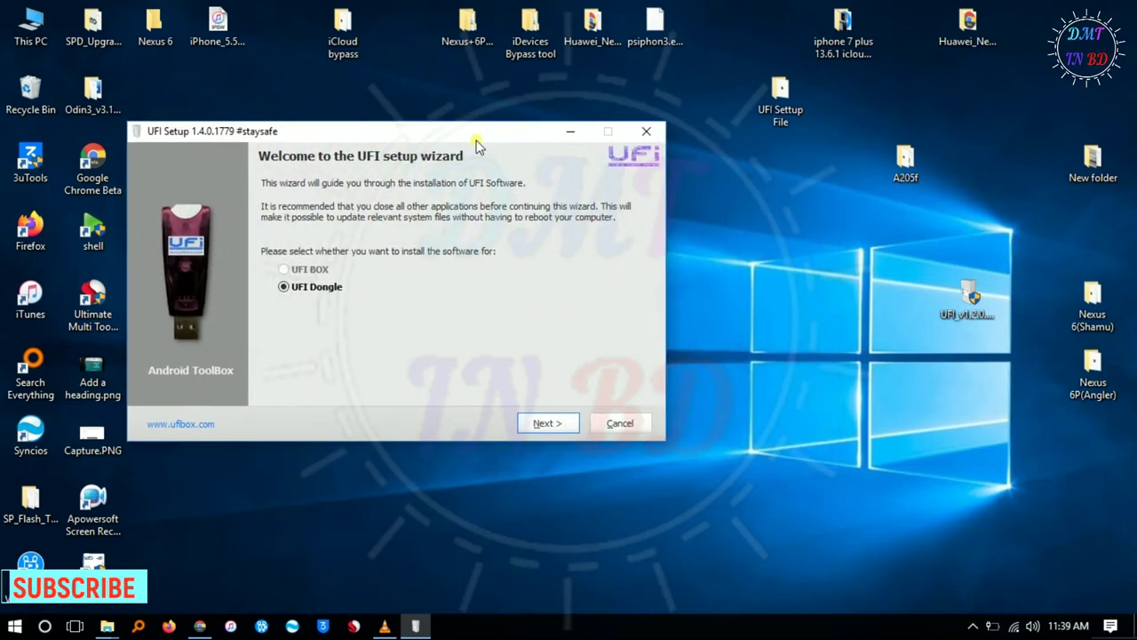
click(546, 424)
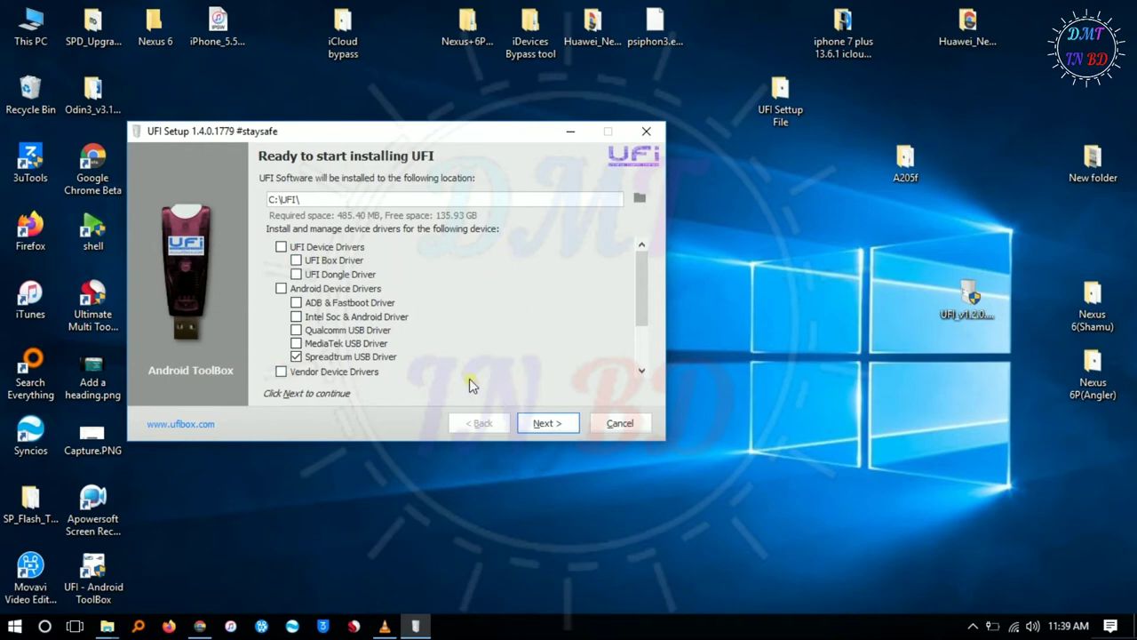
click(281, 246)
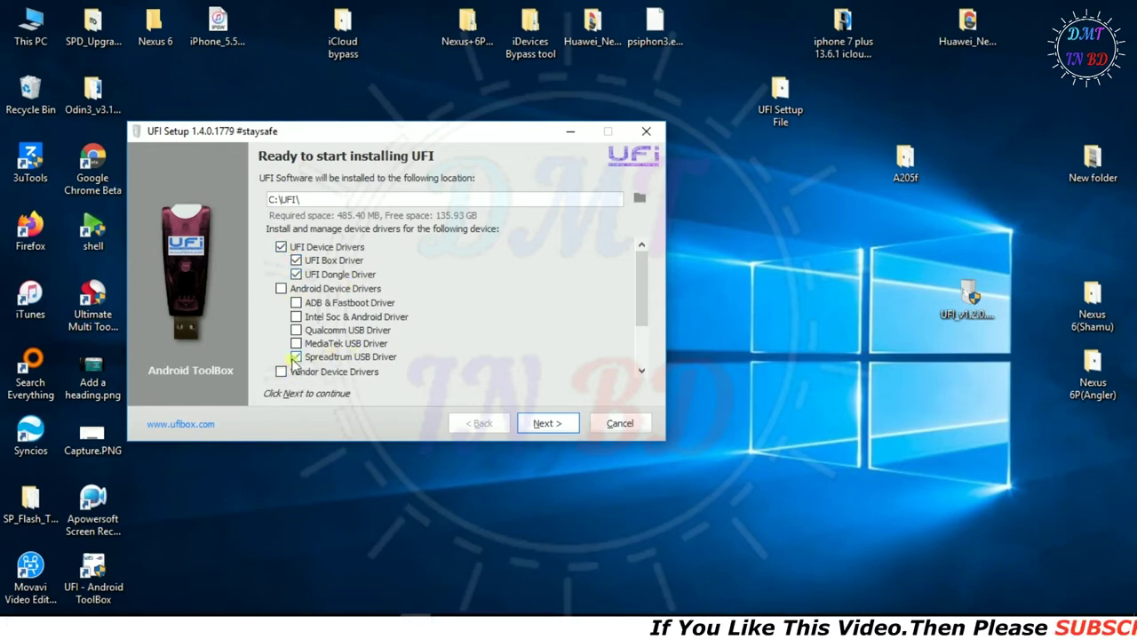
click(565, 425)
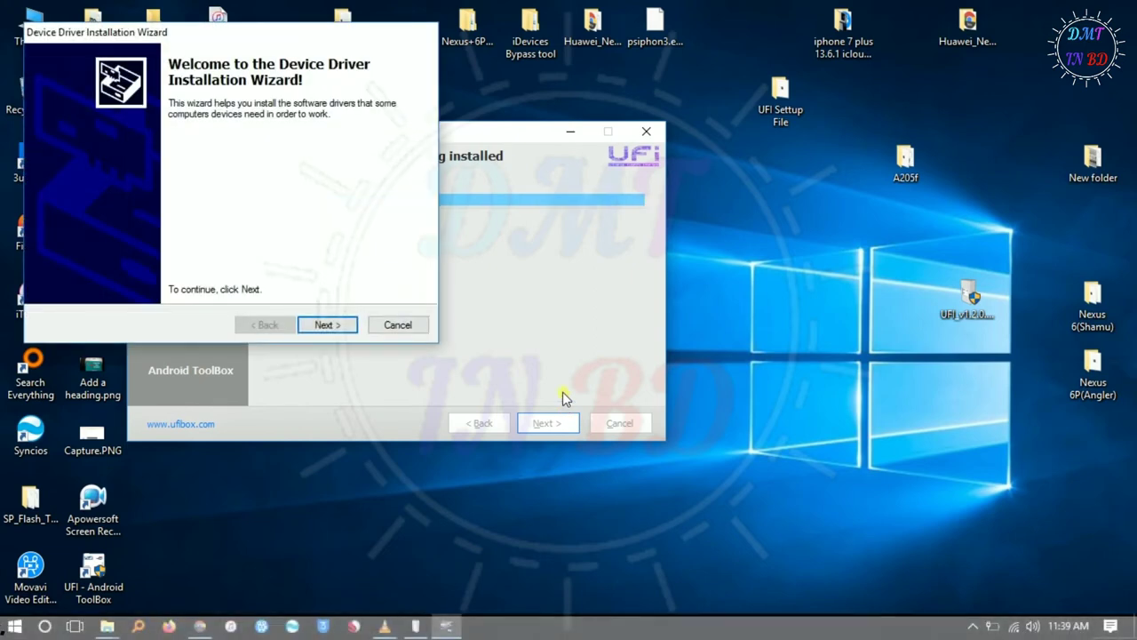
- Run the UFI device driver wizard through to its end and decline removal of the ROCKEY200 driver
click(326, 325)
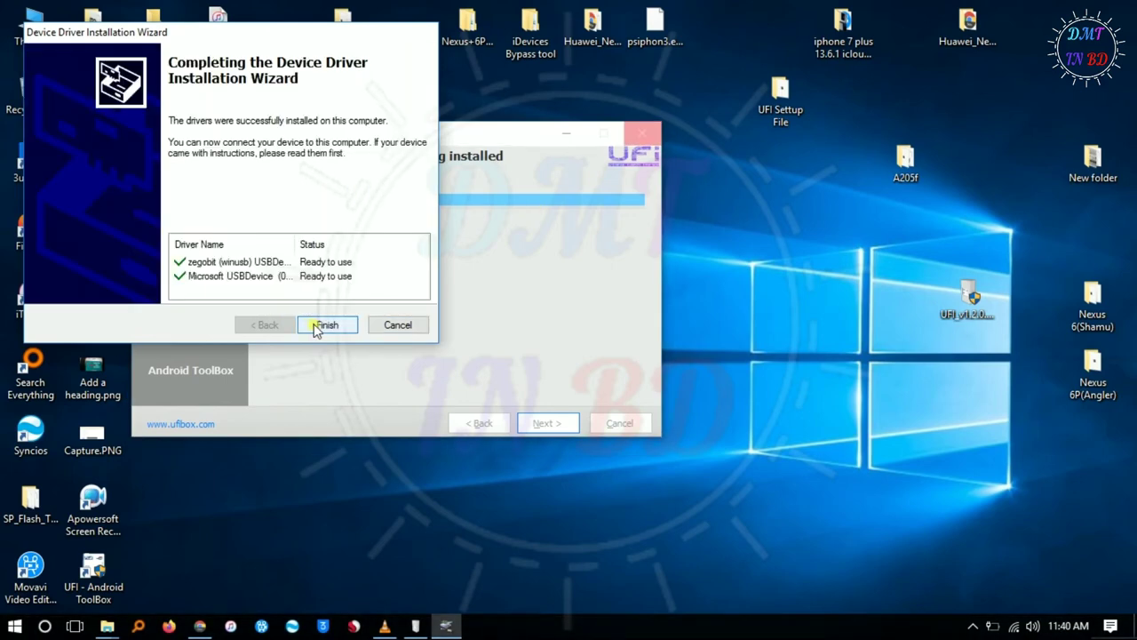
click(317, 325)
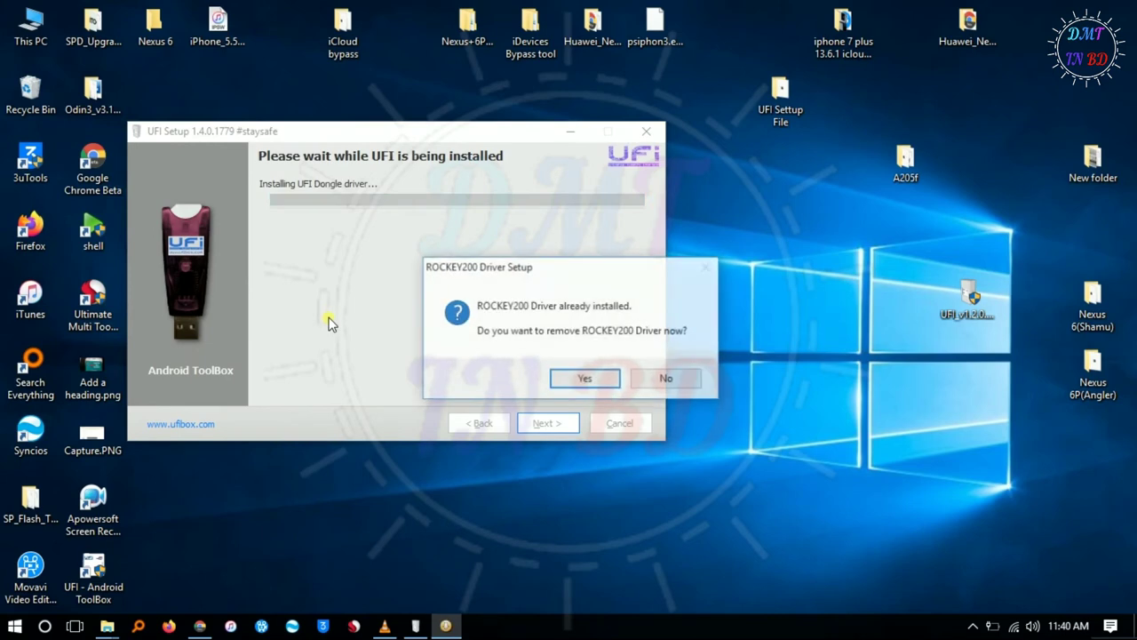
click(669, 375)
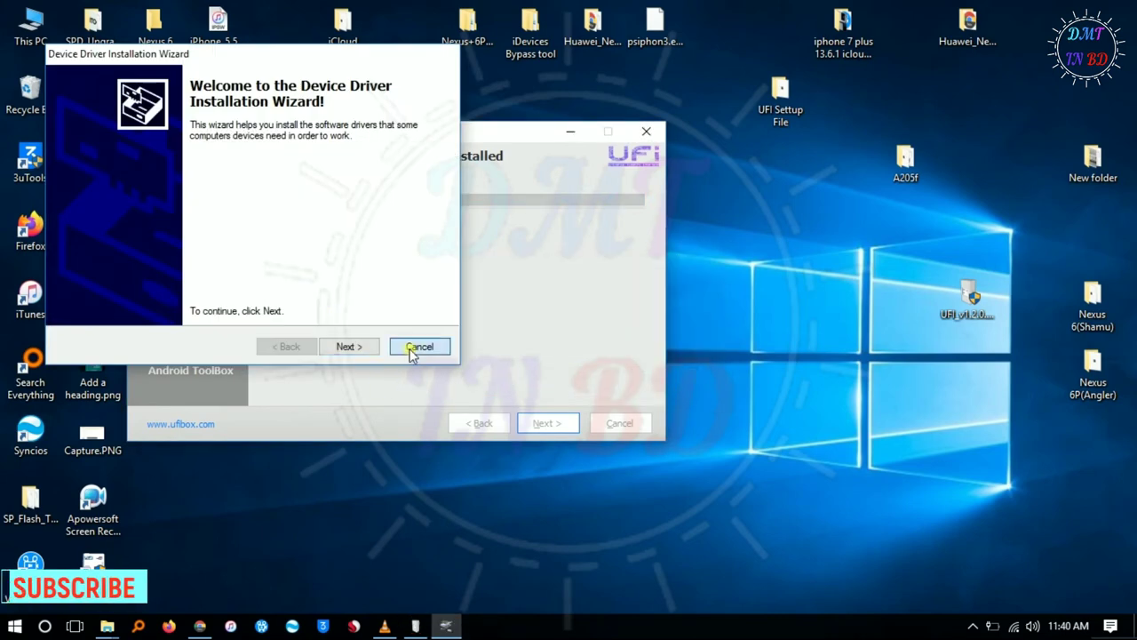
- Cancel the second device driver wizard and the Phone Nokia USB Driver setup, confirming the exit and closing the installer
click(418, 347)
click(462, 391)
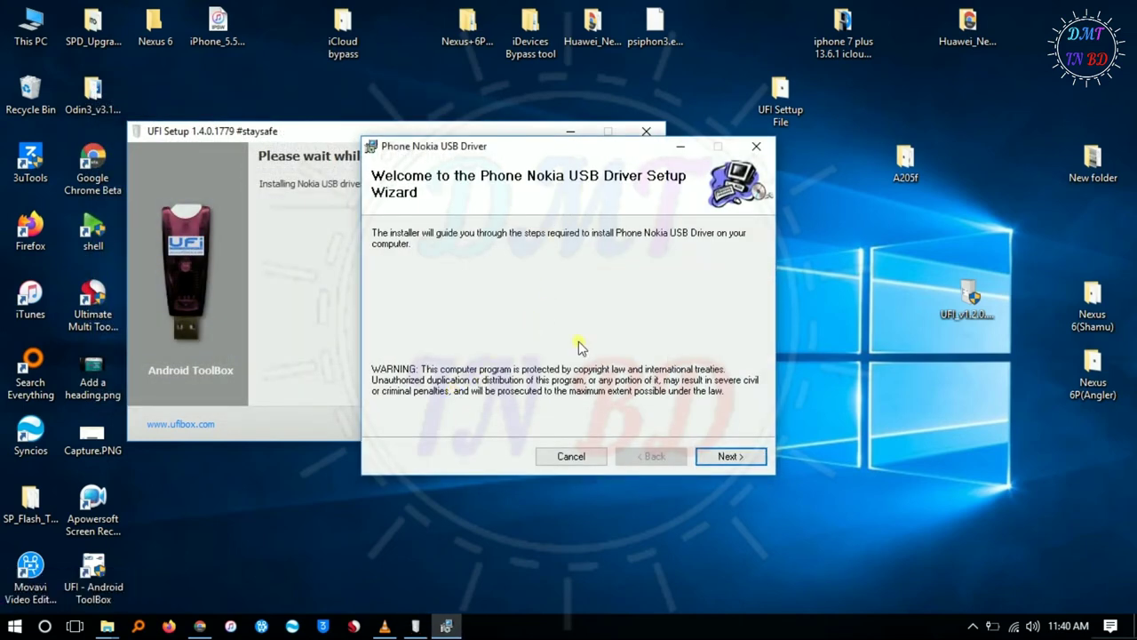
click(563, 457)
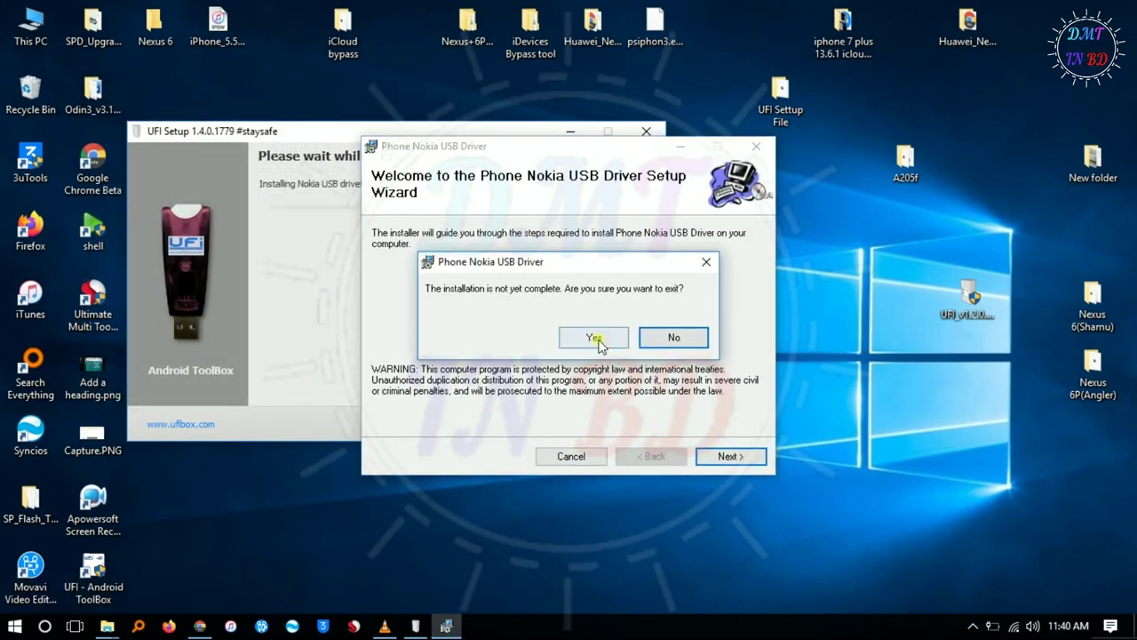
click(595, 338)
click(731, 456)
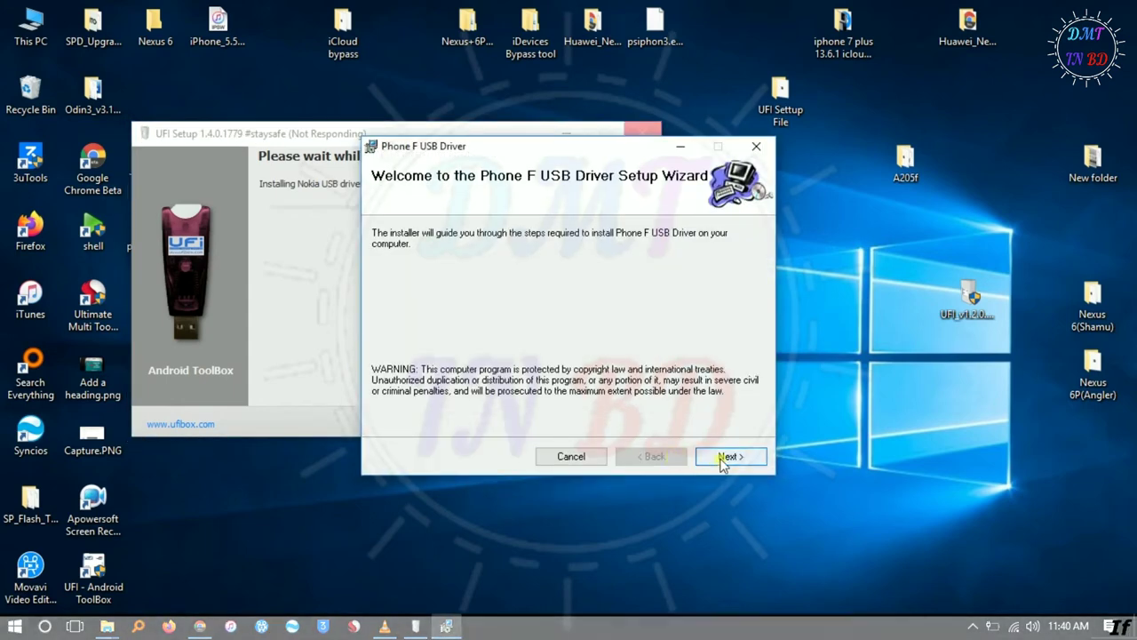
- Cancel the Phone F and Phone M USB Driver setups, confirming each exit and closing both installers
click(573, 458)
click(595, 341)
click(718, 456)
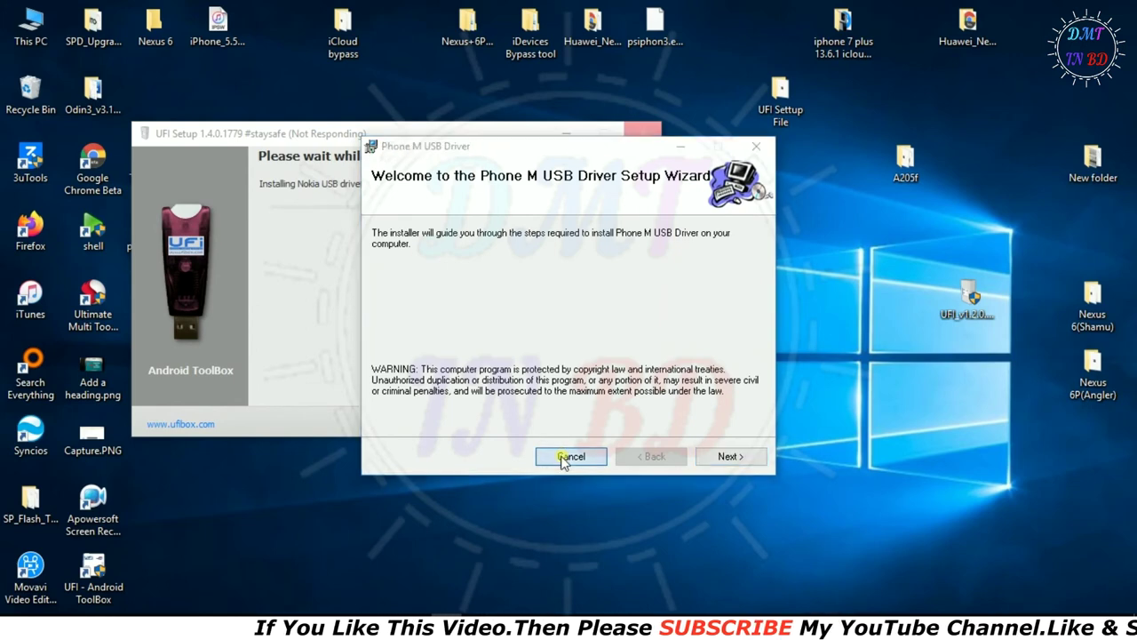
click(564, 457)
click(593, 338)
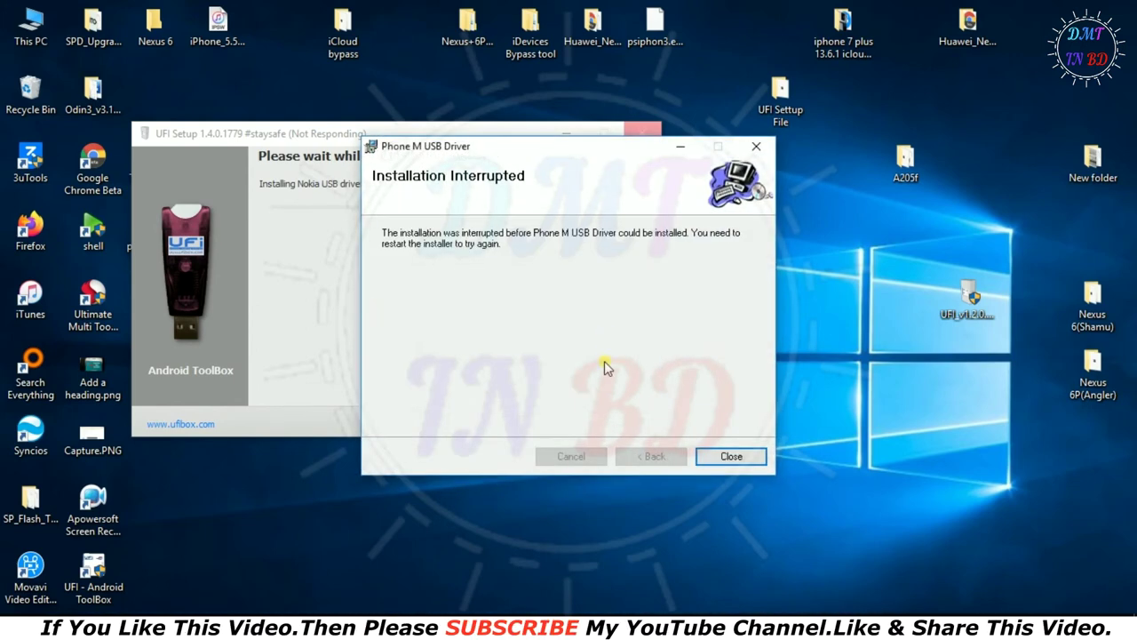
click(716, 455)
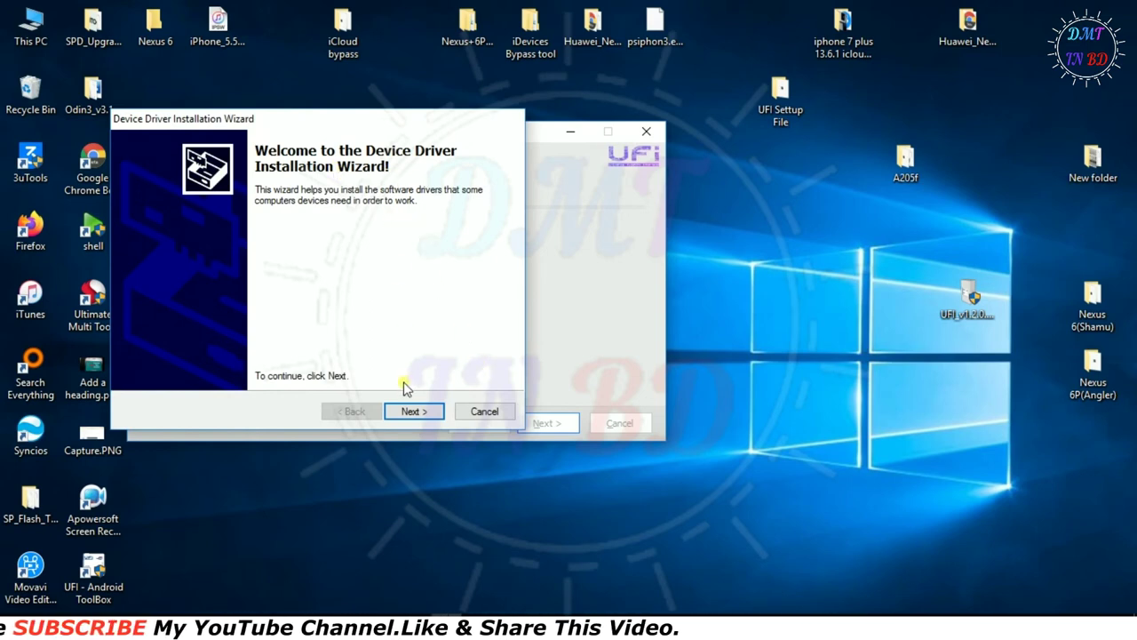
- Install the Xiaomi device driver and the OPPO after-sales driver 2.0.1, finishing both wizards
click(414, 412)
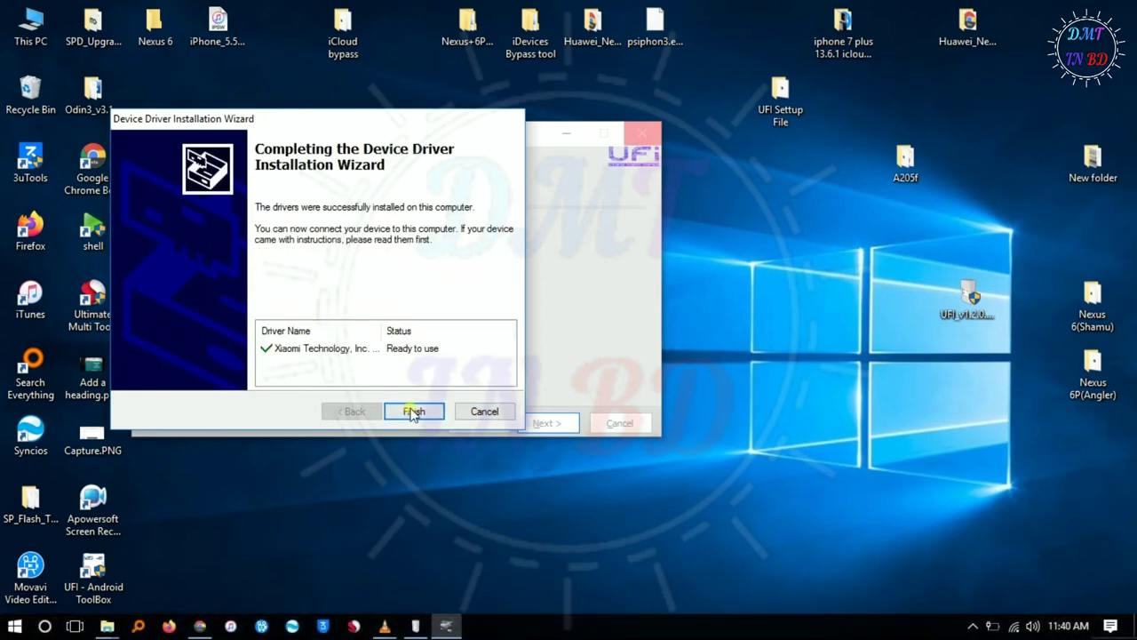
click(414, 411)
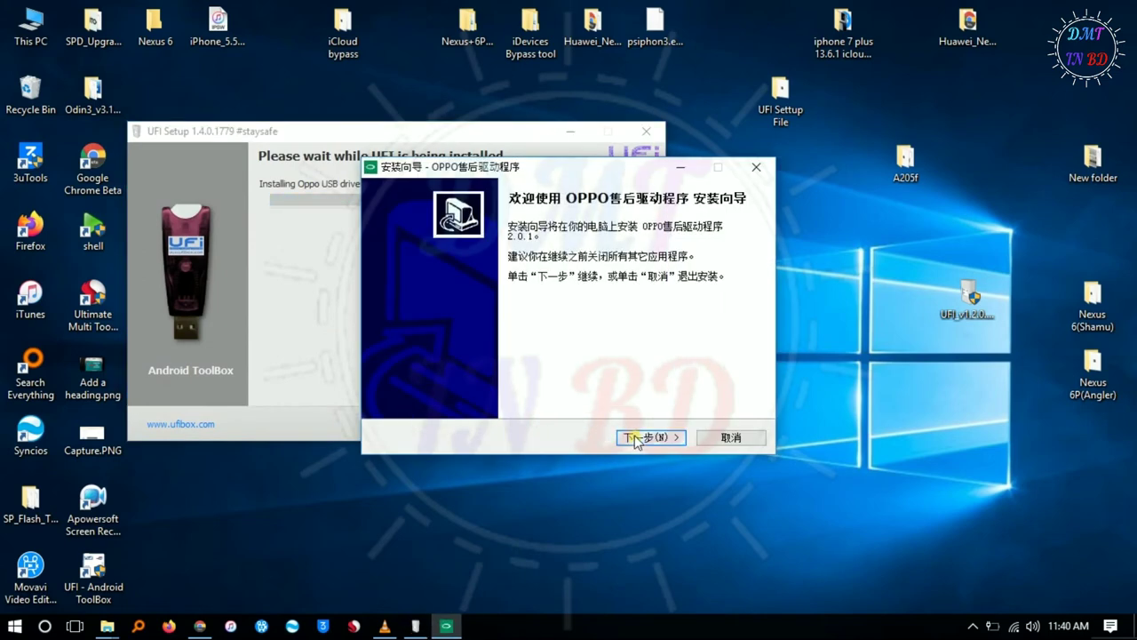
click(634, 438)
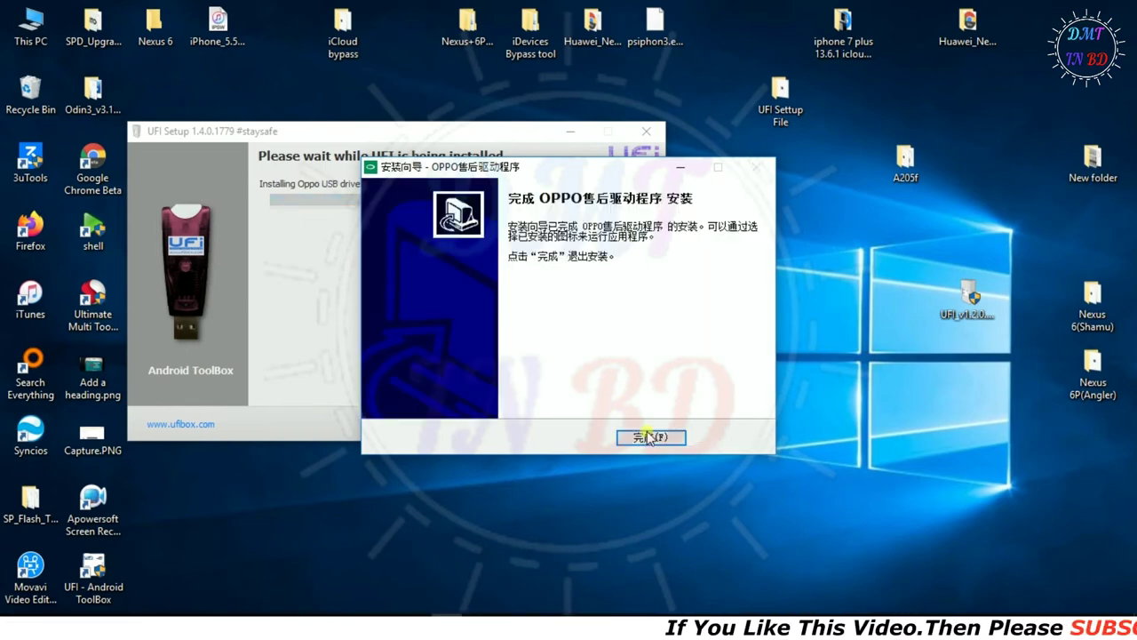
click(647, 435)
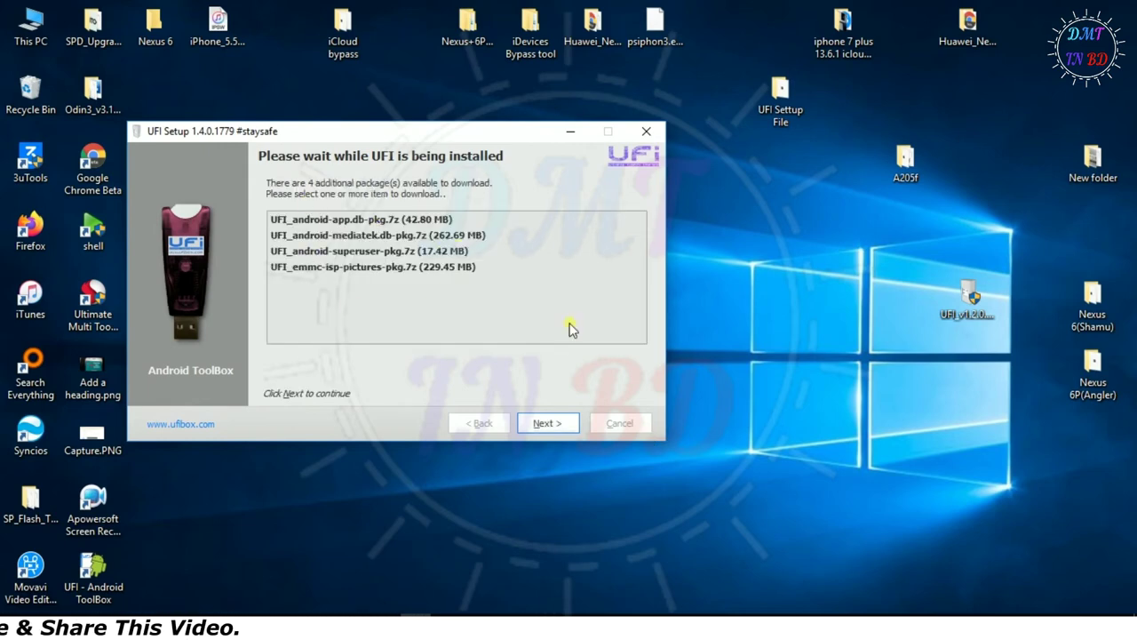
- Continue without selecting any additional packages and finish UFI Setup with "UFI - Android ToolBox" set to launch
click(549, 423)
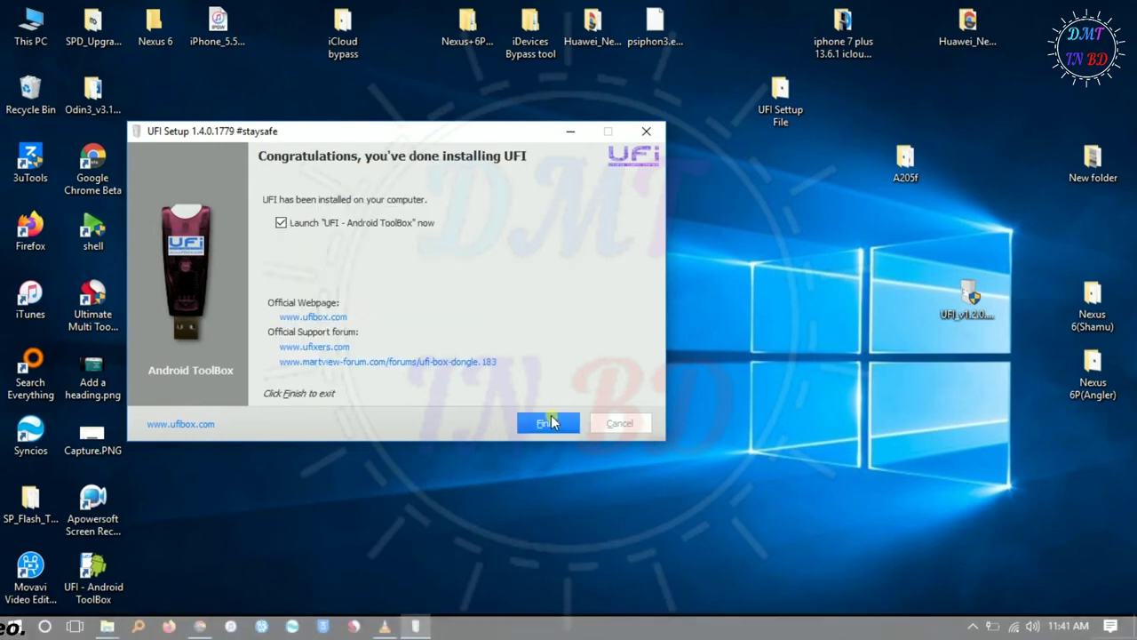
click(556, 425)
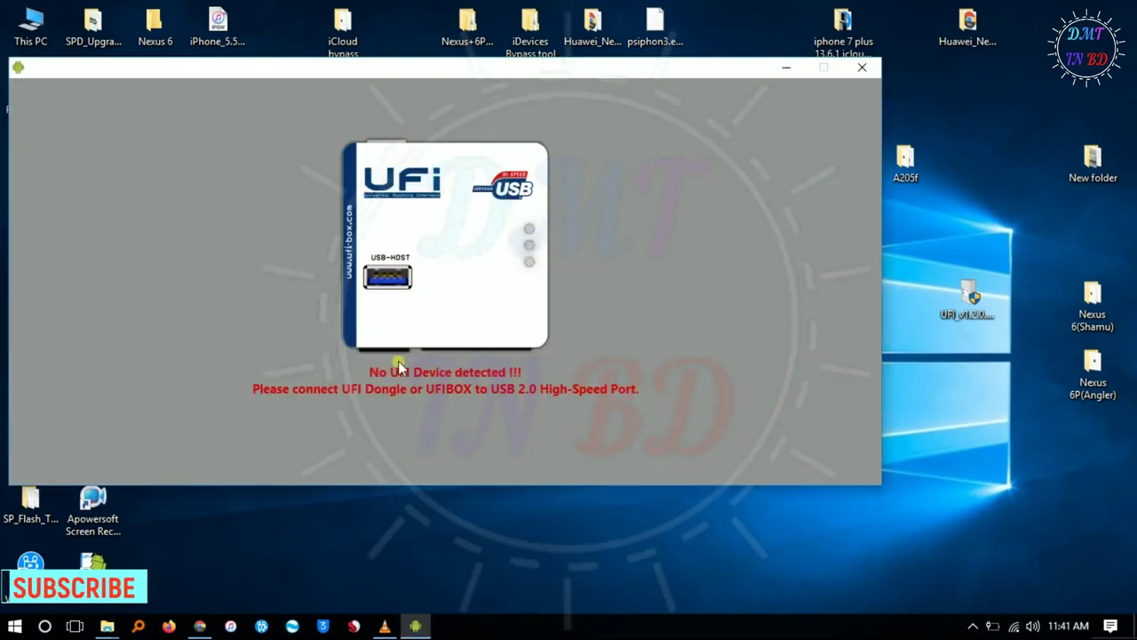
- Close the launched UFI - Android ToolBox window and refresh the desktop
click(868, 70)
right_click(618, 129)
click(638, 172)
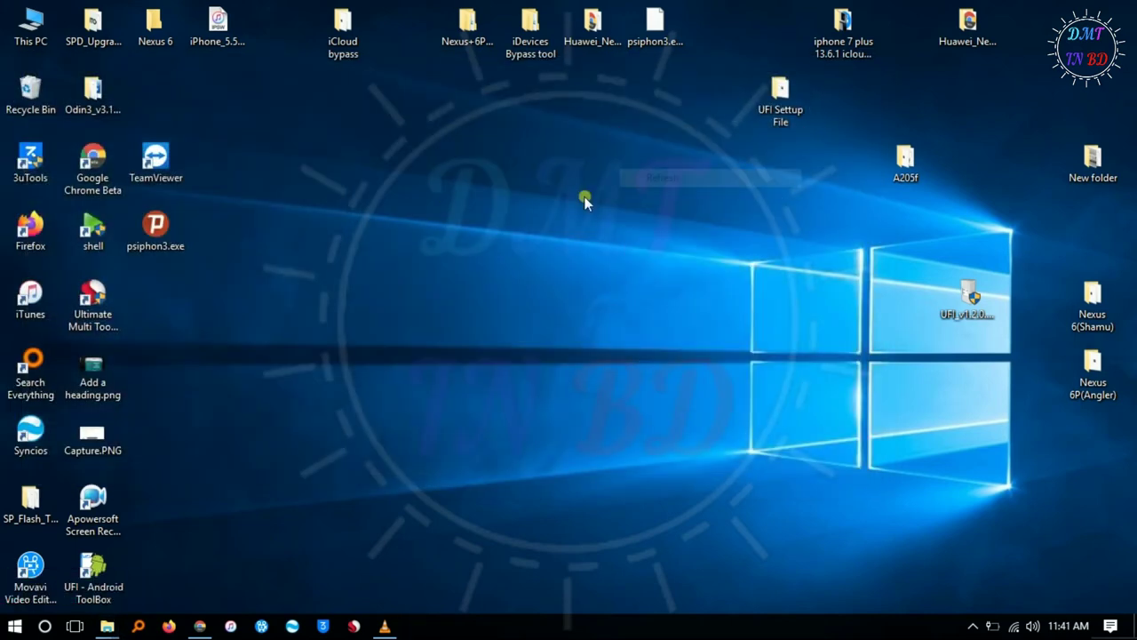
- Open Programs and Features from This PC and reposition its window toward the screen's upper edge
double_click(39, 37)
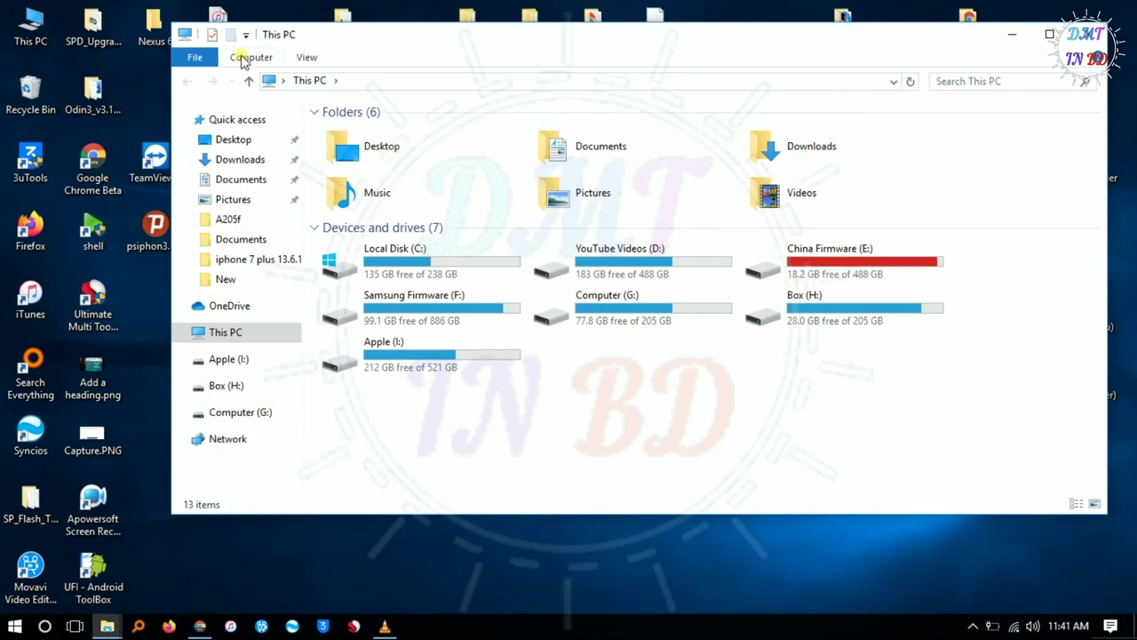
click(245, 58)
click(544, 81)
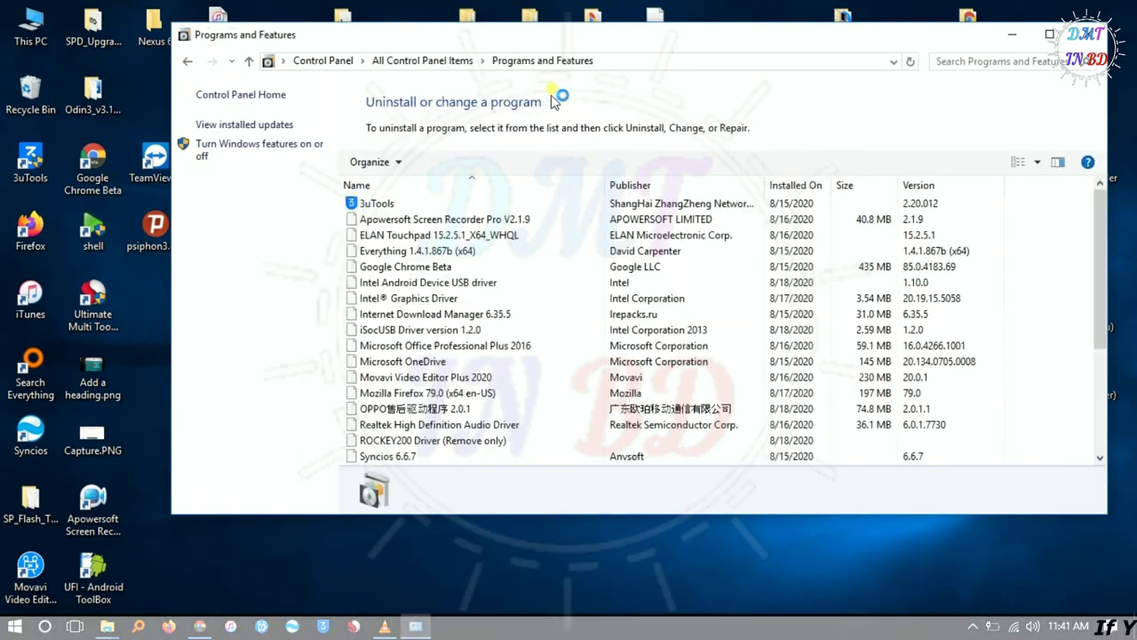
drag(661, 51, 525, 35)
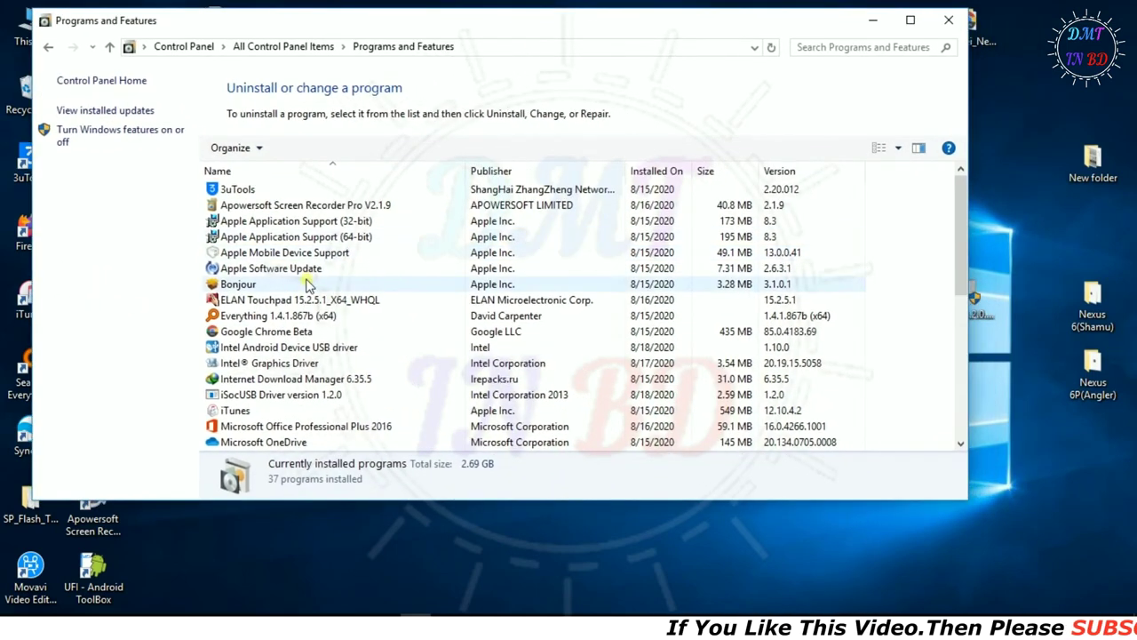
- Uninstall iSocUSB Driver version 1.2.0, confirming removal of all its components
scroll(307, 282, down, 1)
scroll(307, 282, down, 1)
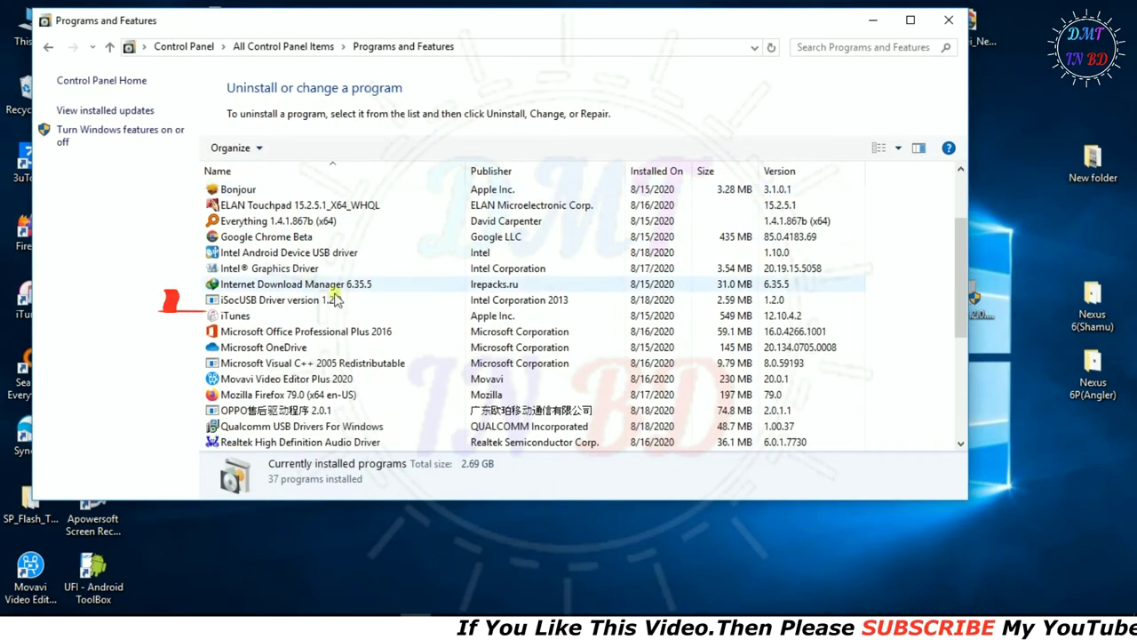
click(323, 301)
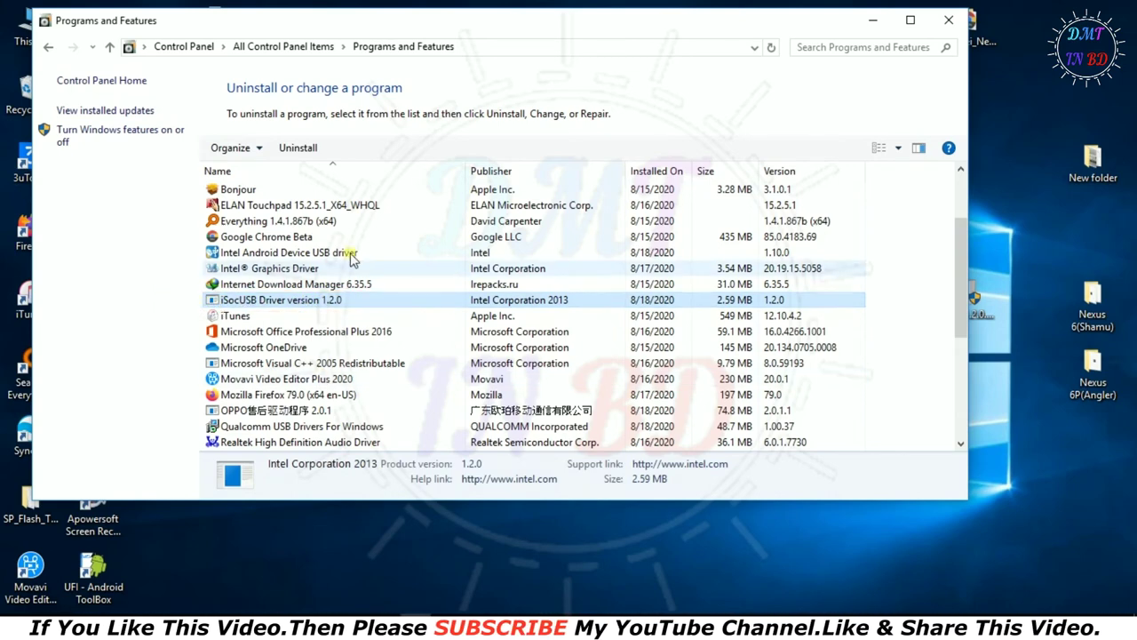
click(296, 150)
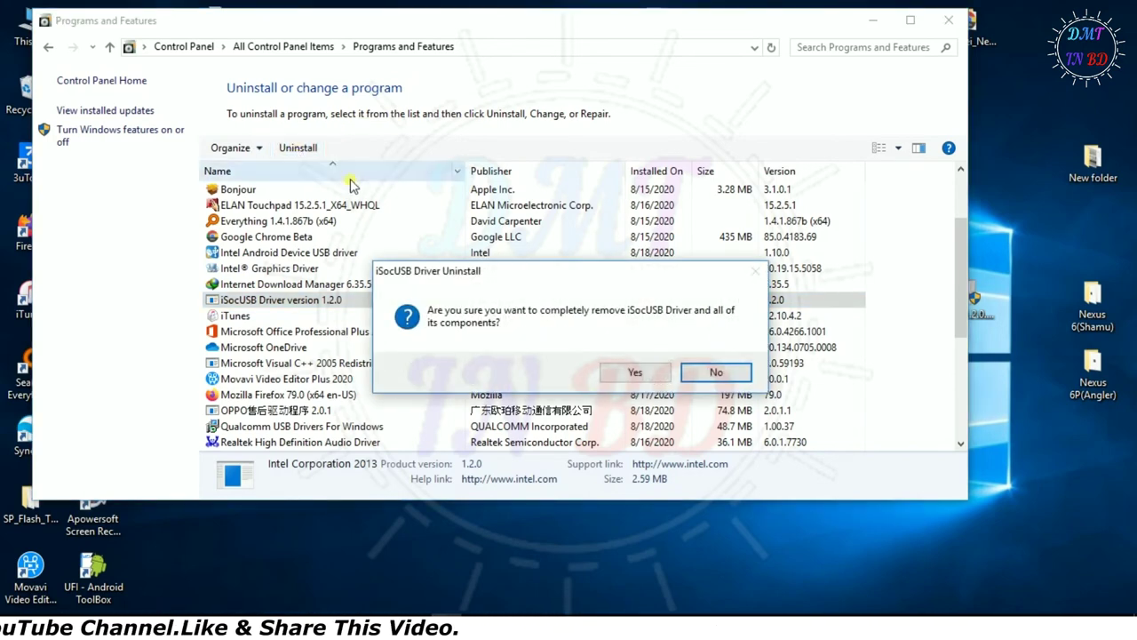
click(635, 373)
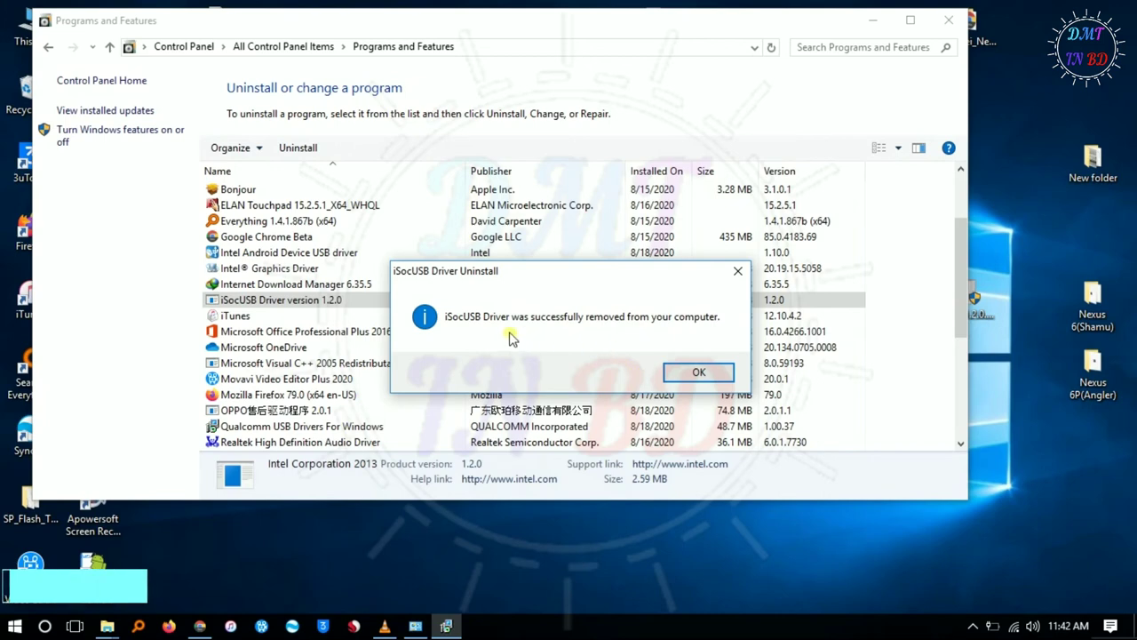
click(699, 373)
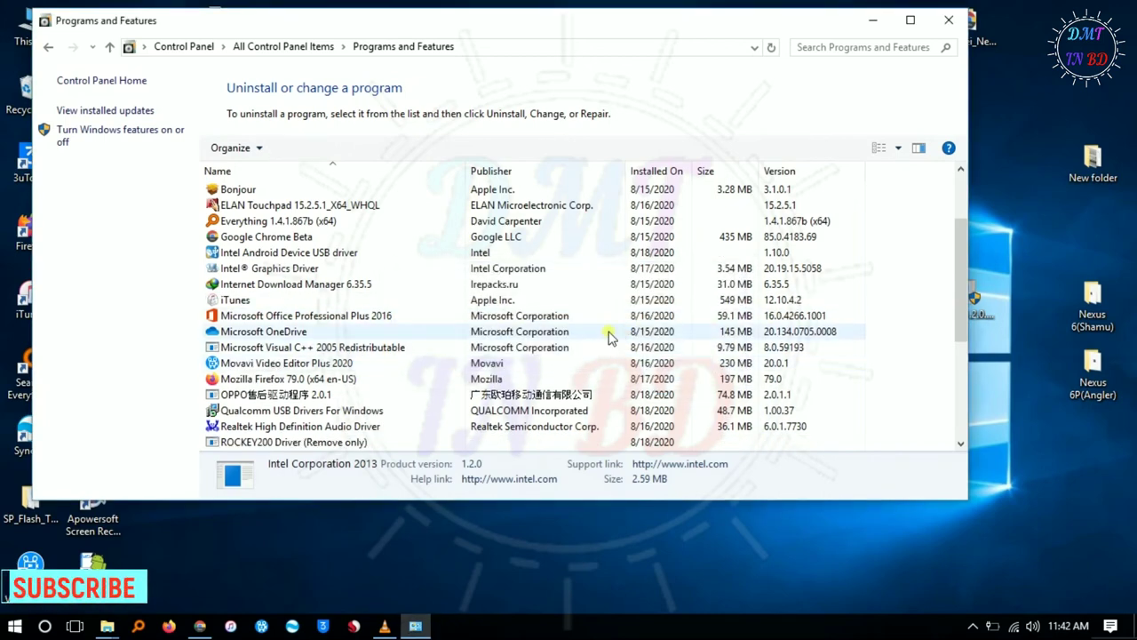
- Review the installed programs list for remaining drivers and close Programs and Features
scroll(292, 287, down, 4)
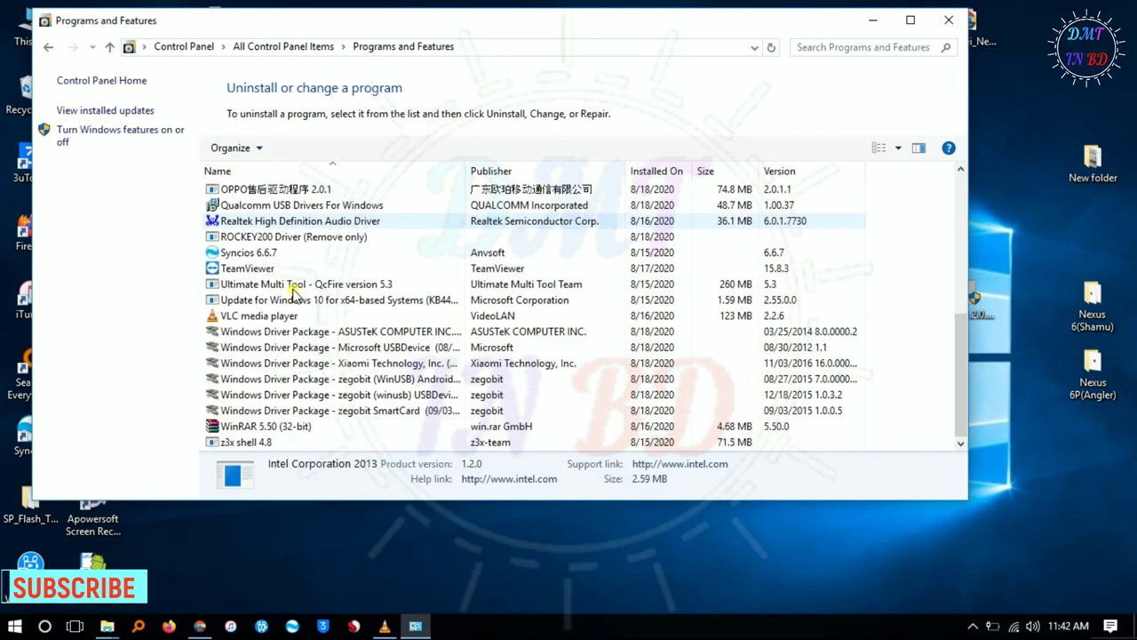
scroll(293, 300, up, 5)
scroll(293, 296, up, 2)
scroll(293, 296, down, 6)
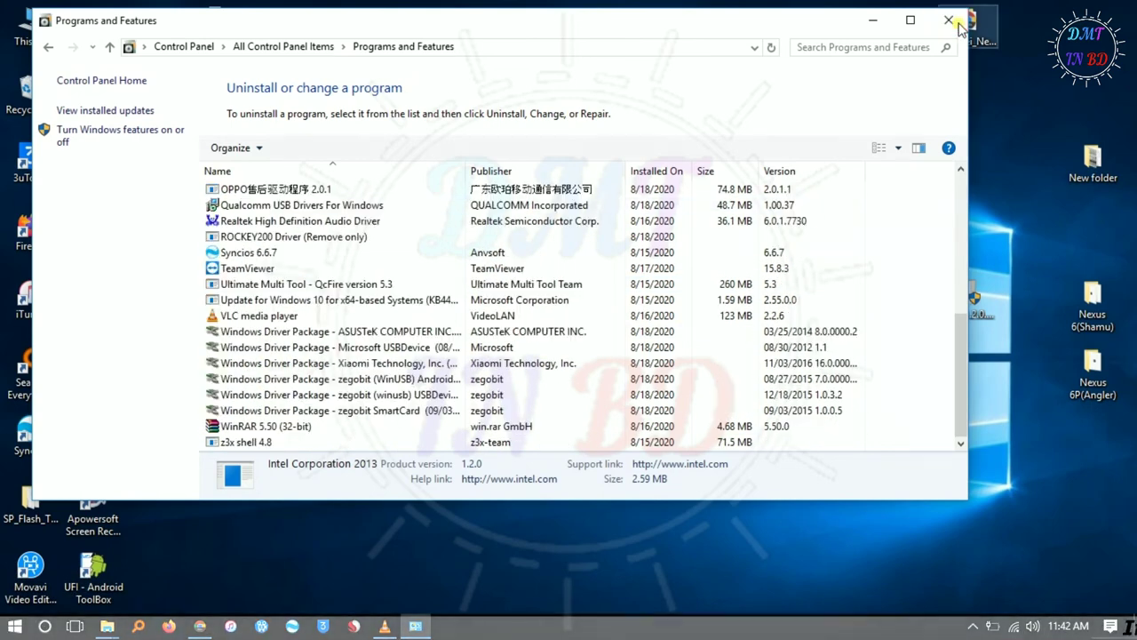
click(956, 24)
- Refresh the desktop, and launch UFI - Android ToolBox to check for the UFI device before closing it
right_click(538, 181)
click(553, 215)
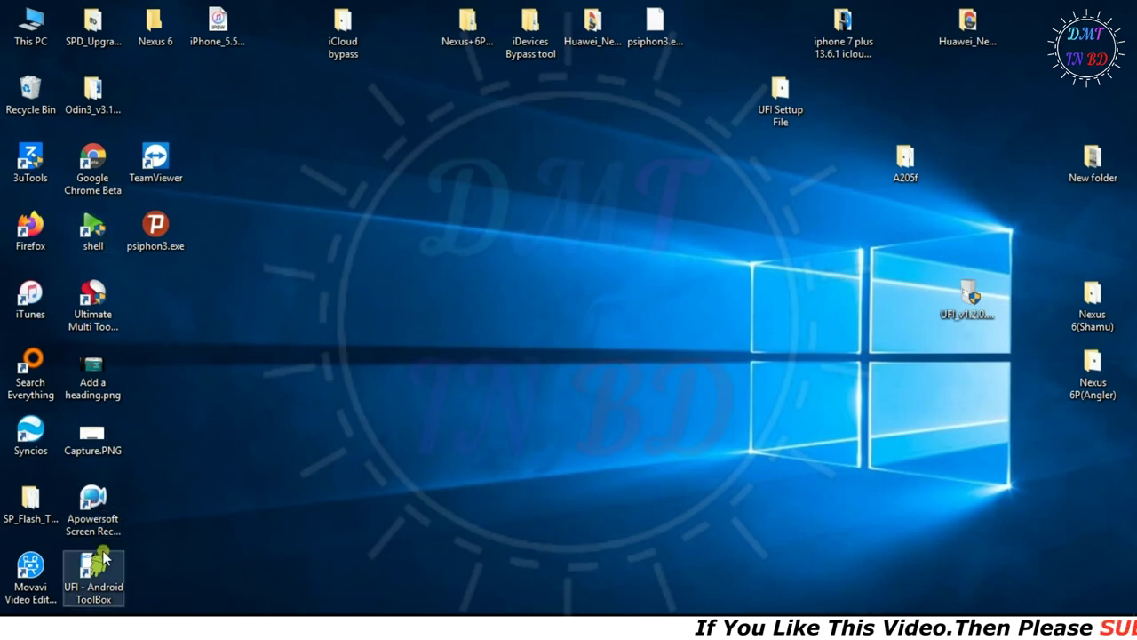
double_click(87, 572)
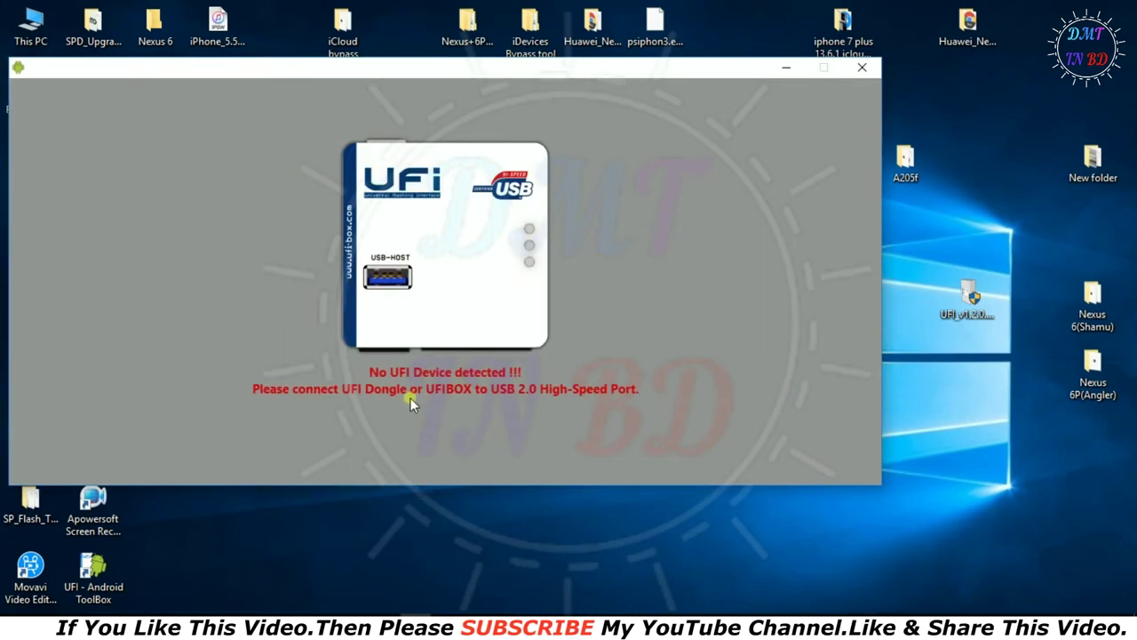
click(859, 69)
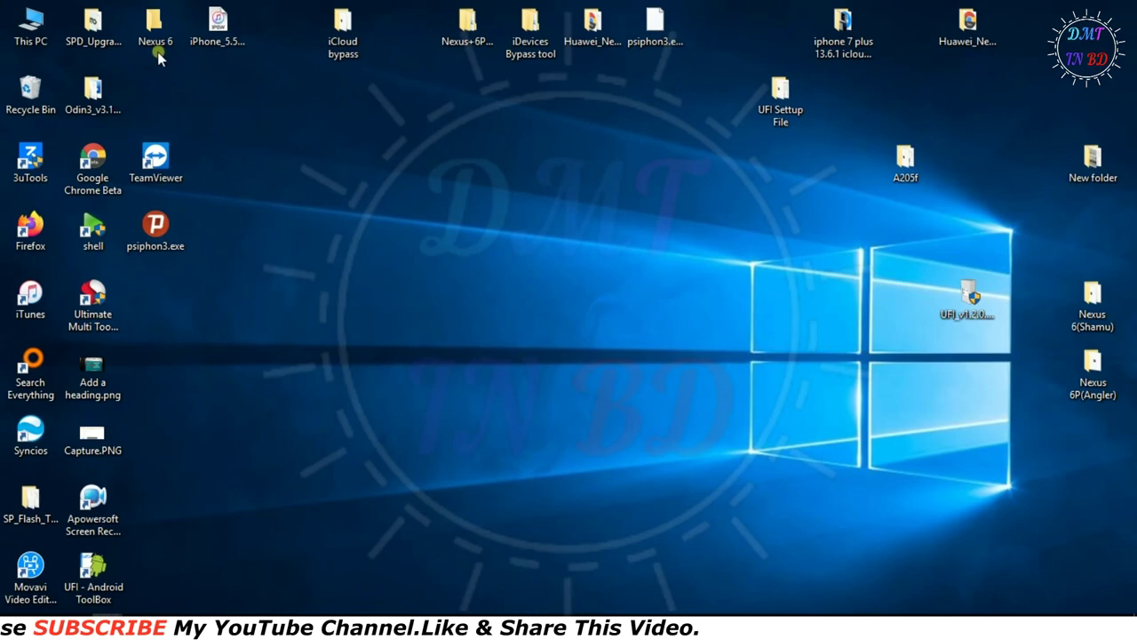
- Open Computer Management for This PC and display Device Manager
right_click(24, 25)
click(69, 70)
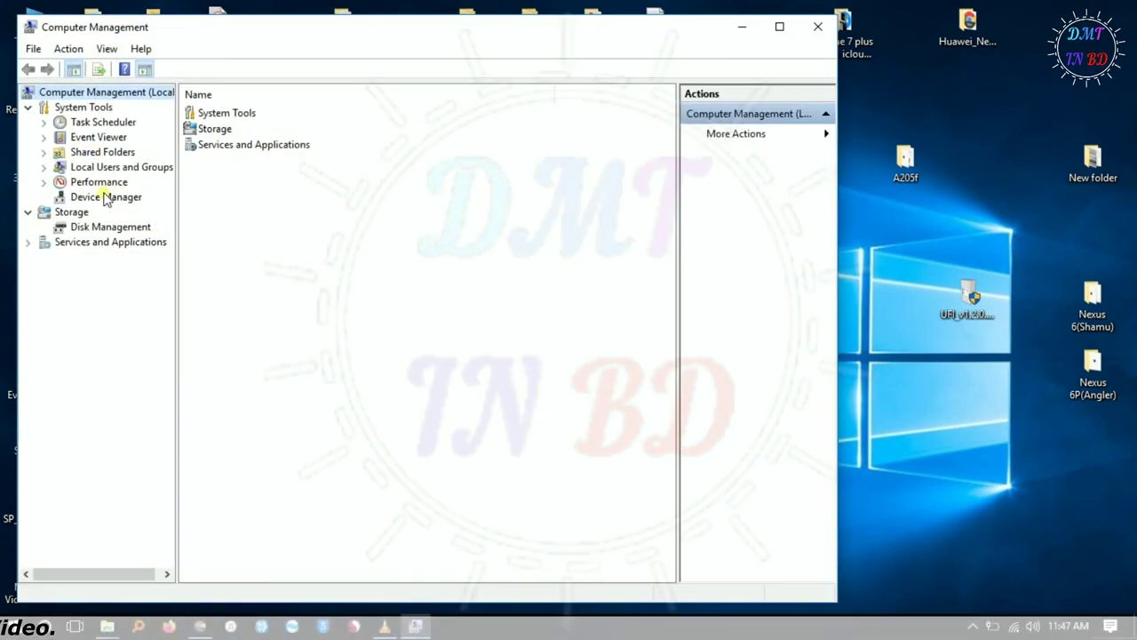
click(105, 197)
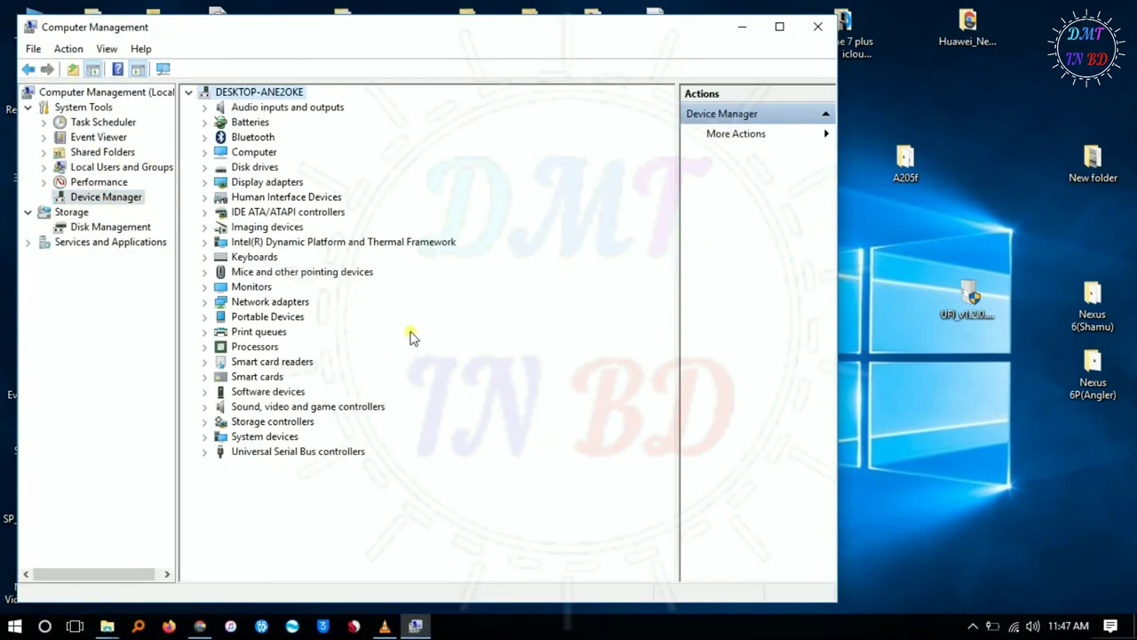
- Uninstall the Microsoft Usbccid Smartcard Reader (WUDF) device under Smart card readers, confirming the removal
click(206, 362)
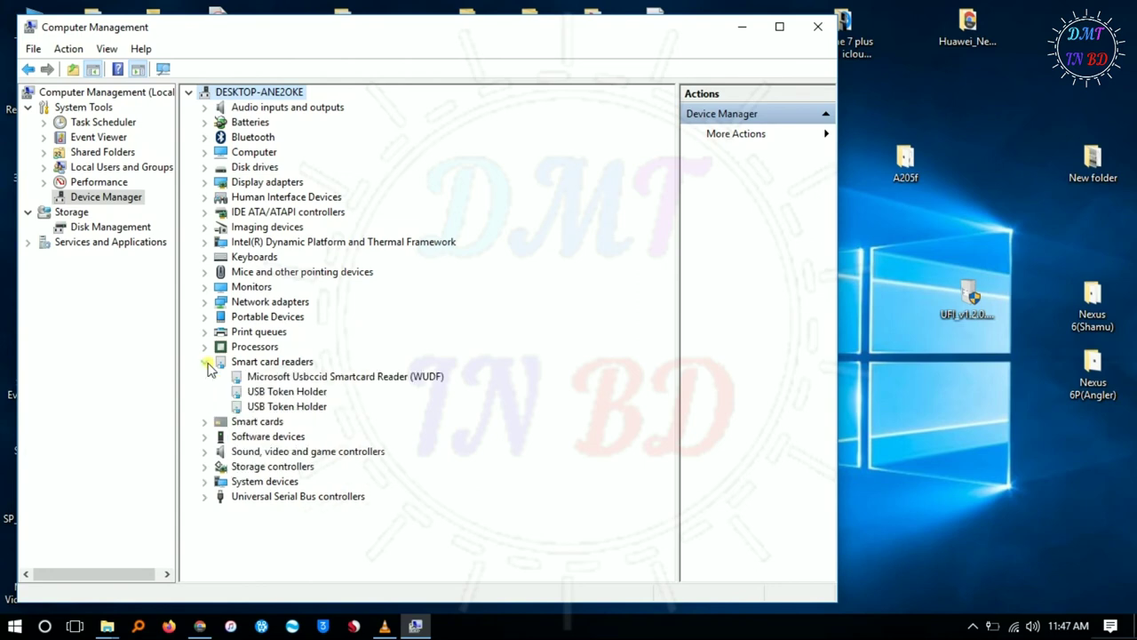
right_click(331, 380)
click(360, 423)
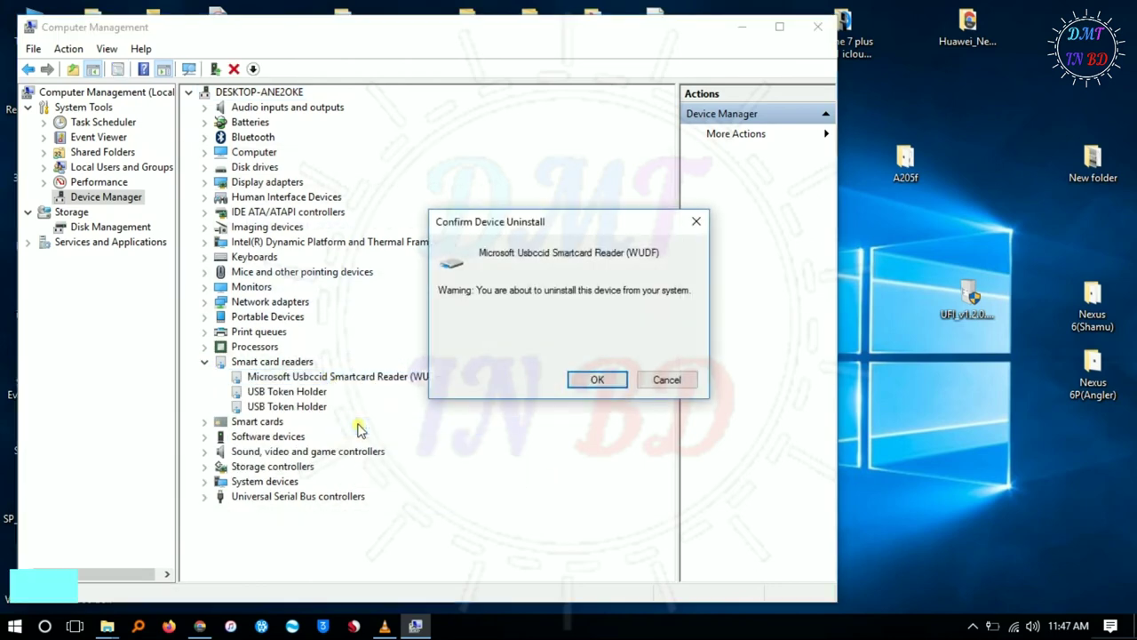
click(582, 380)
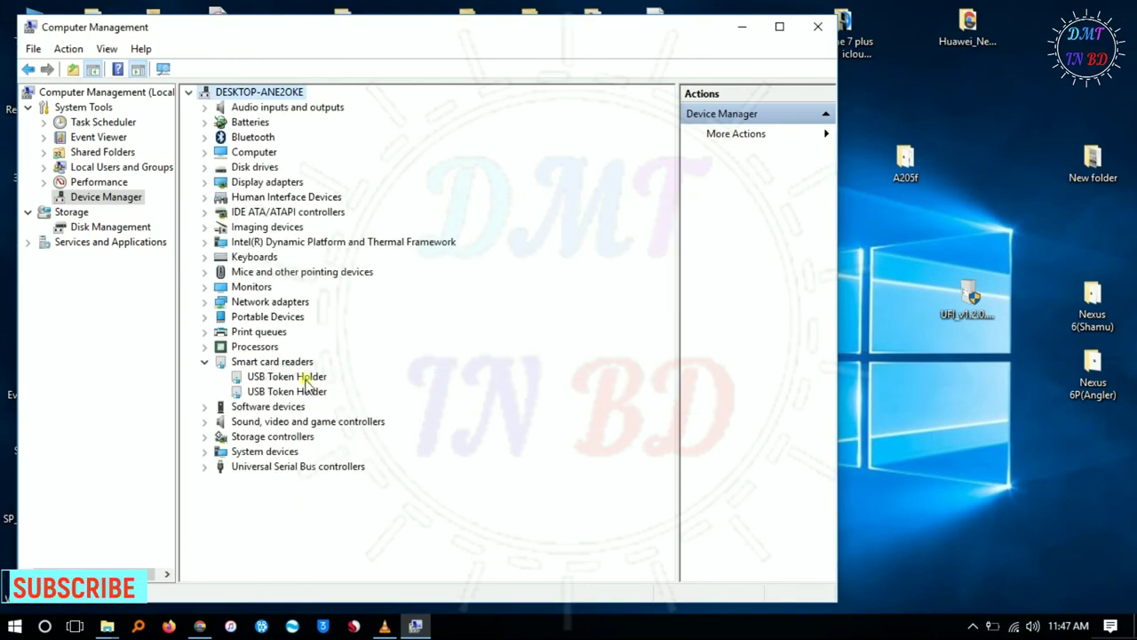
- Uninstall both USB Token Holder devices under Smart card readers, confirming each removal
right_click(306, 380)
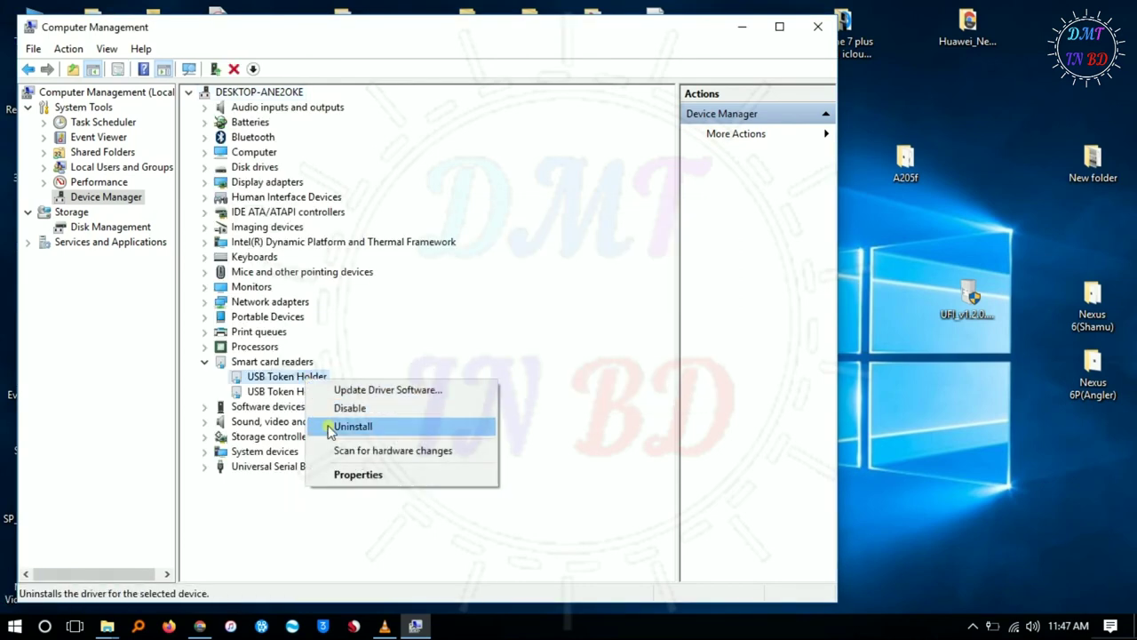
click(327, 426)
click(590, 380)
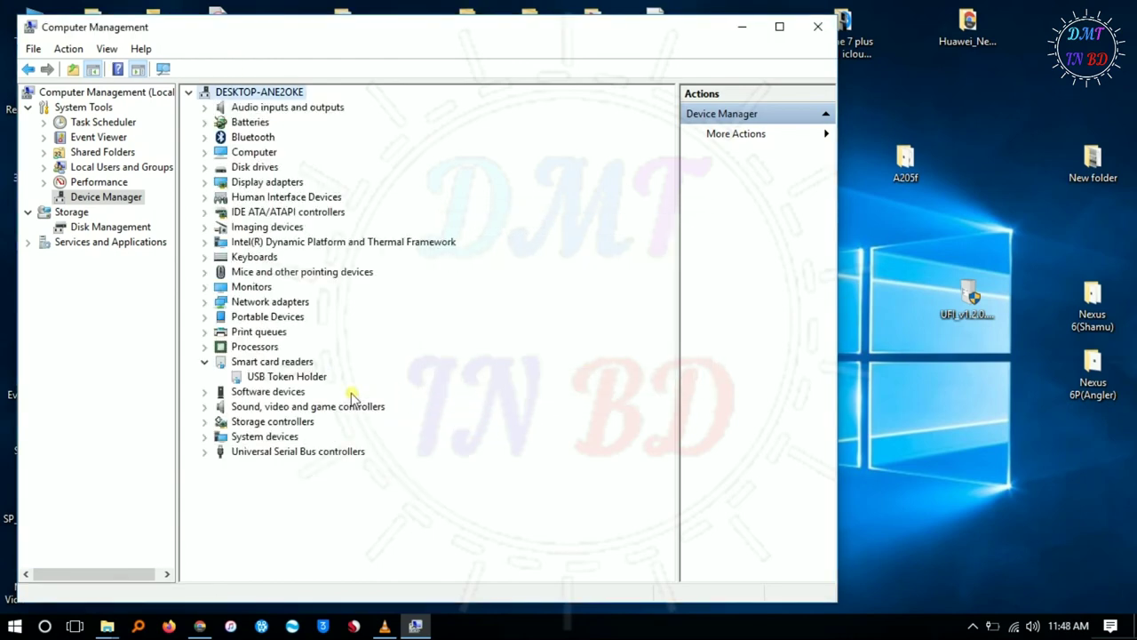
click(320, 381)
right_click(320, 380)
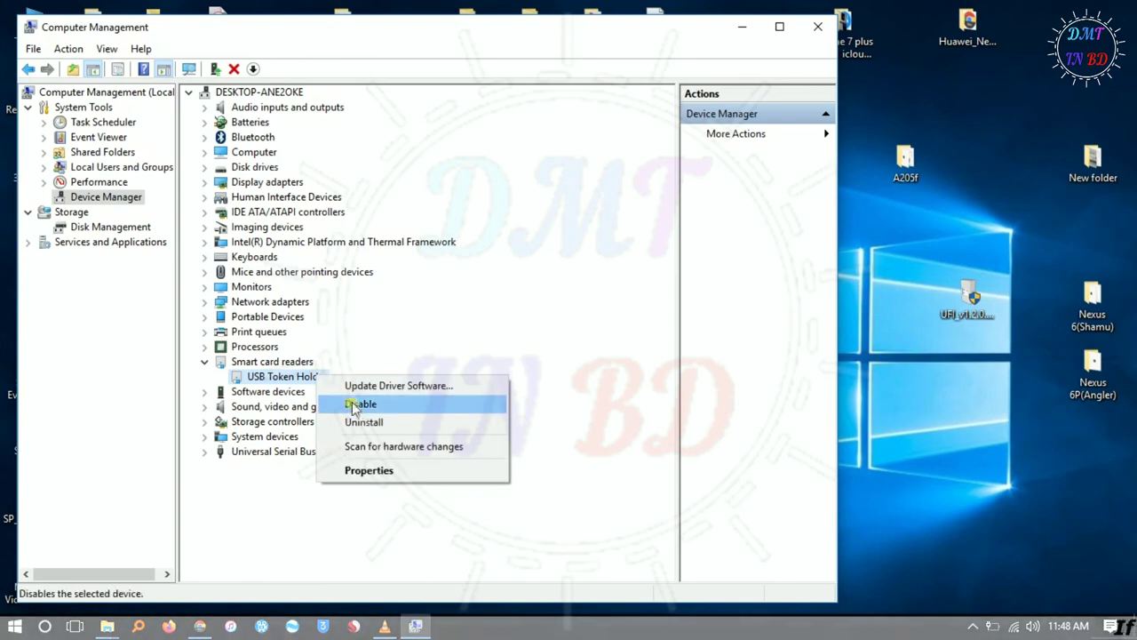
click(362, 422)
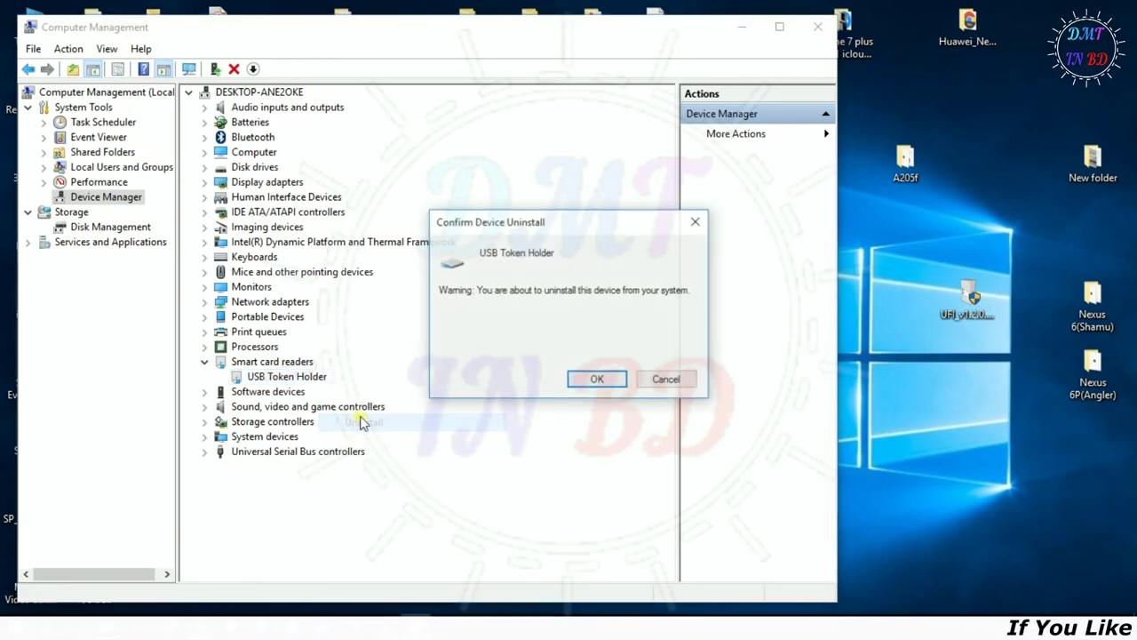
click(596, 382)
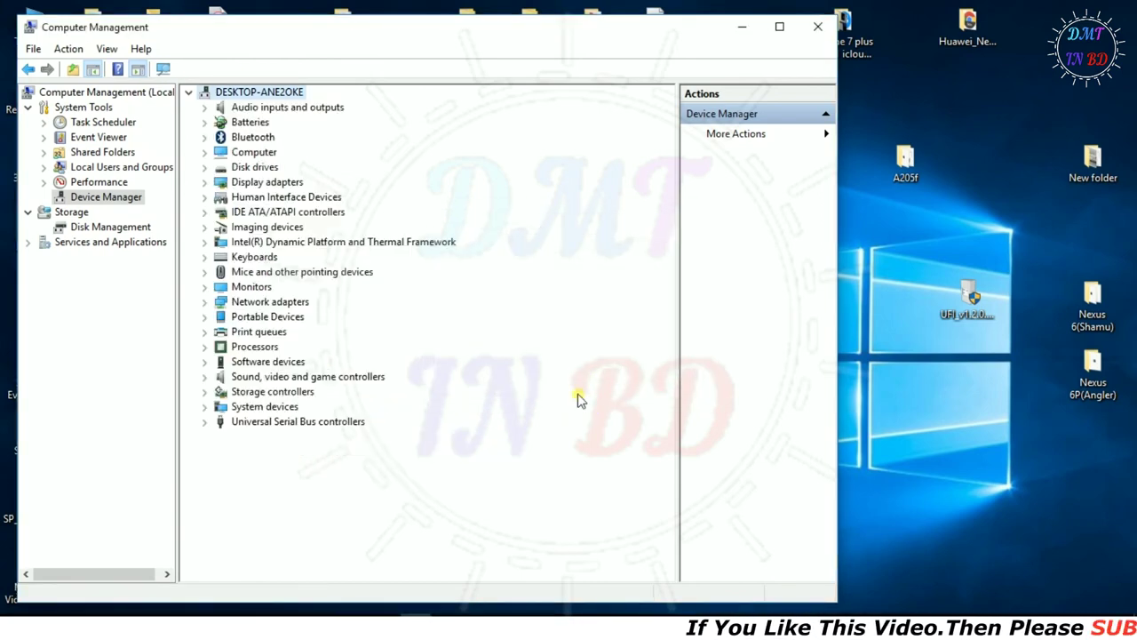
- Scan the computer for hardware changes and bring up the Device Setup window to follow the device installation
click(165, 70)
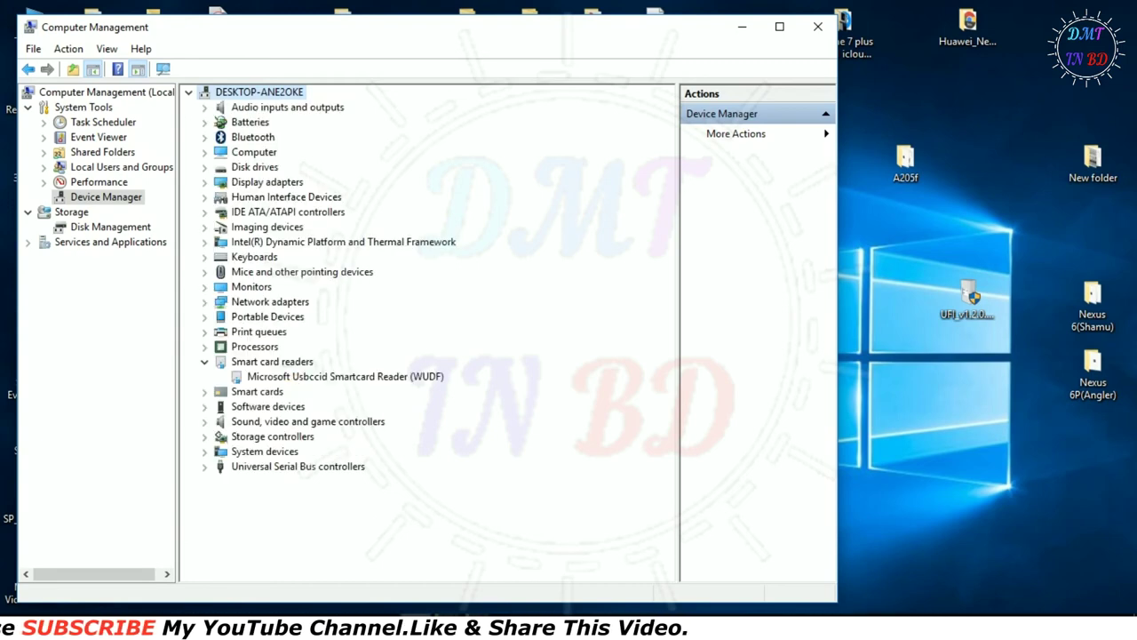
mouse_move(471, 551)
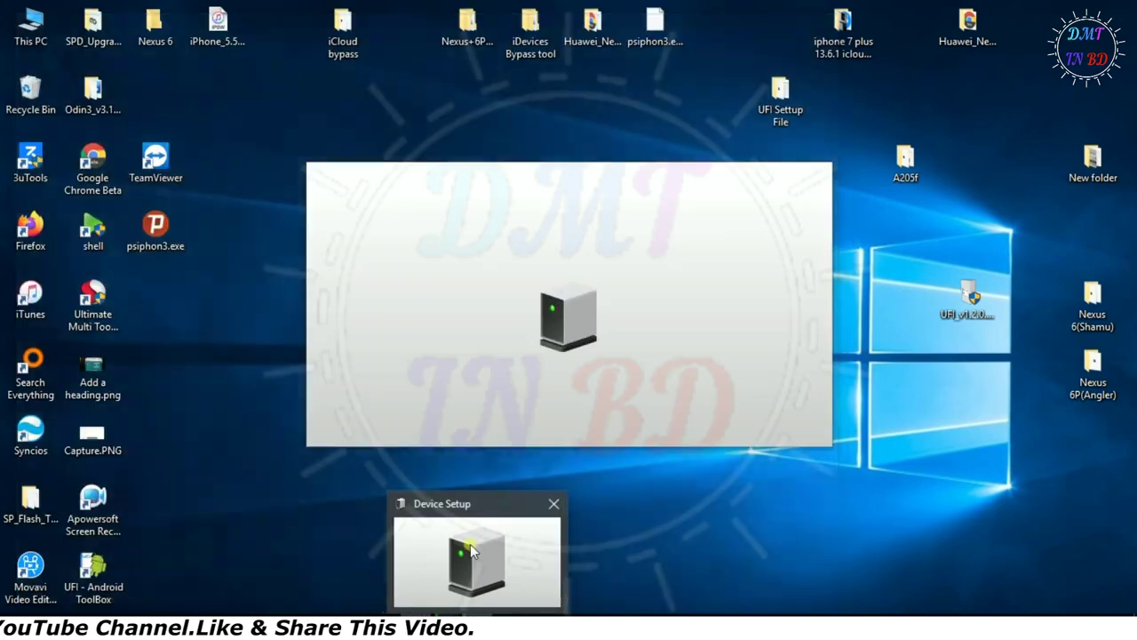
click(453, 605)
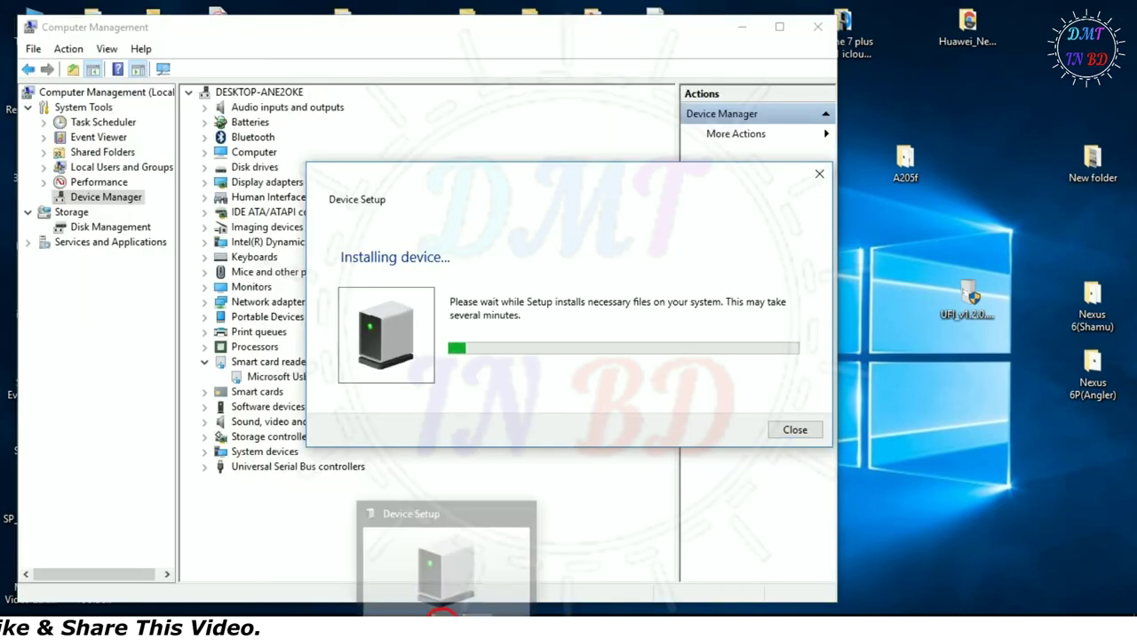